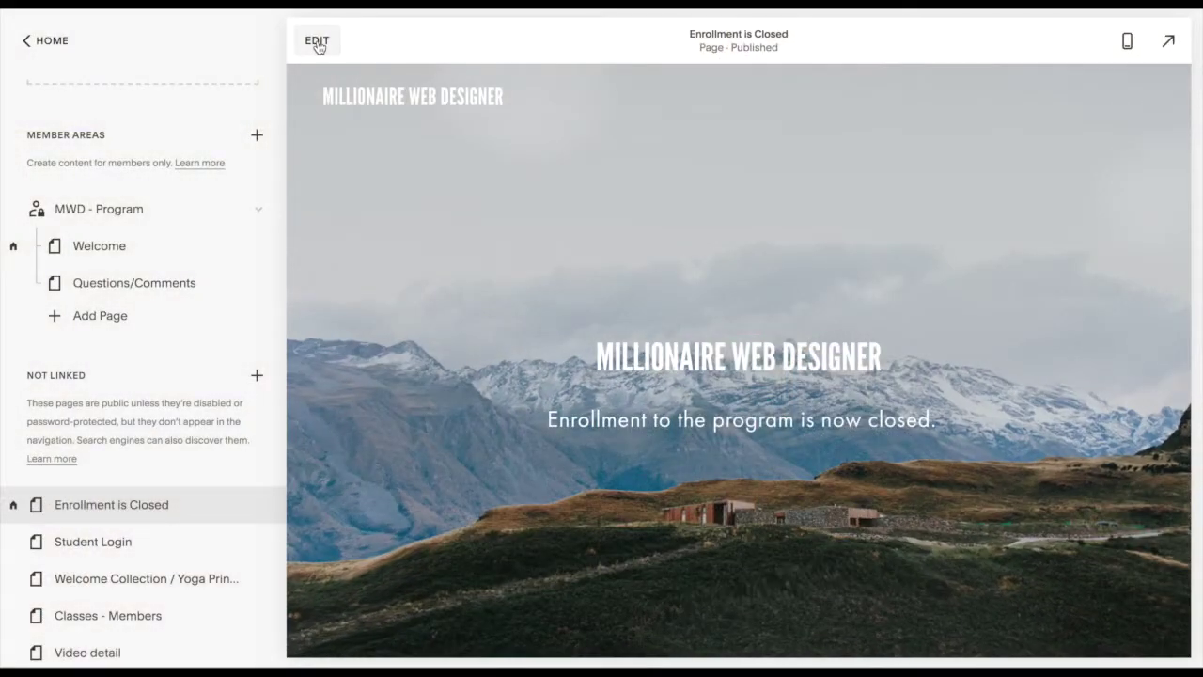
Step: Switch on Account Login in the site header's elements so a LOGIN link appears
{"action": "left_click", "coordinate": [317, 41]}
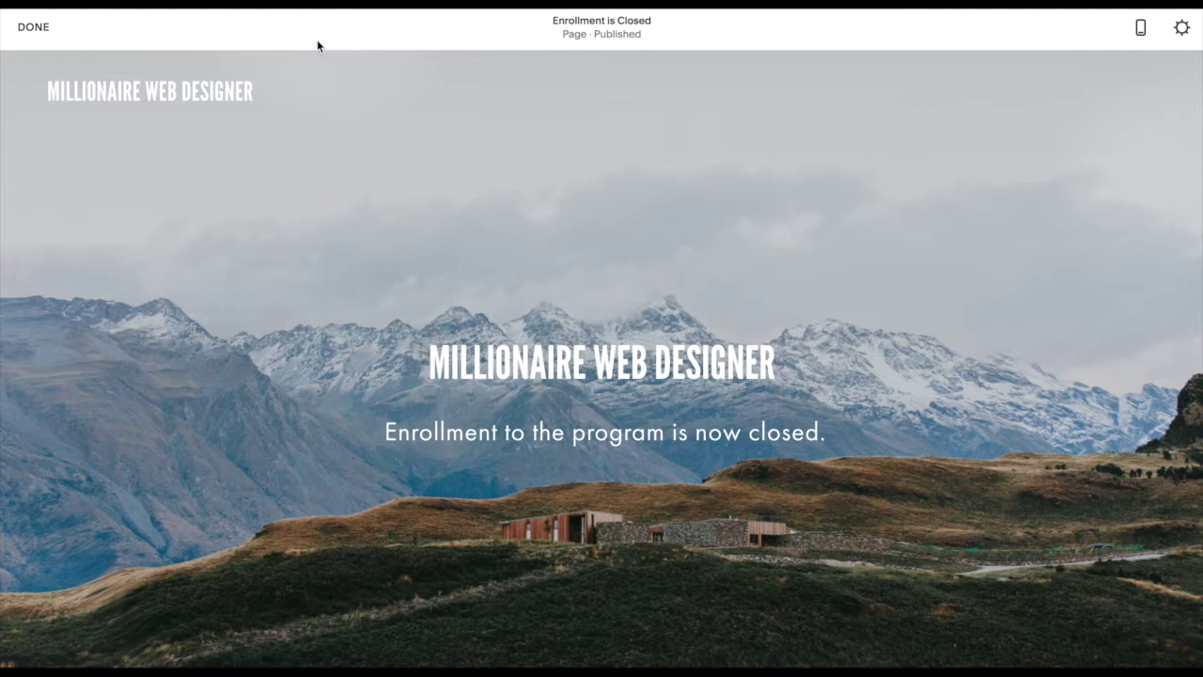
{"action": "mouse_move", "coordinate": [518, 119]}
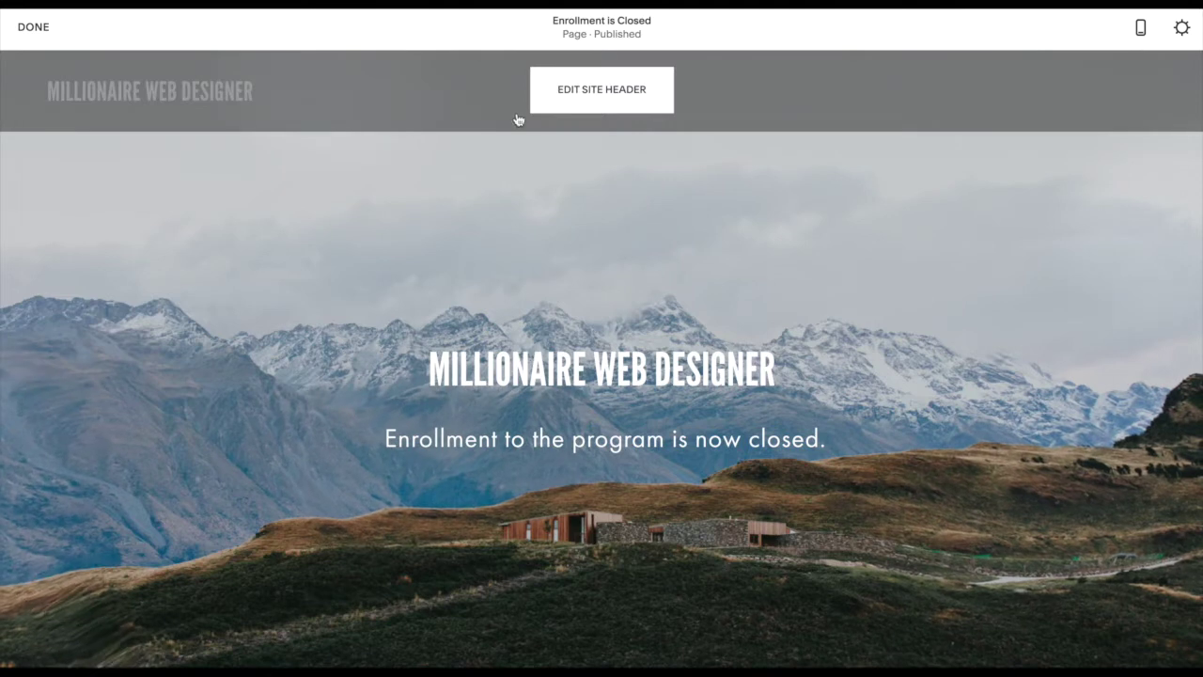
{"action": "left_click", "coordinate": [608, 98]}
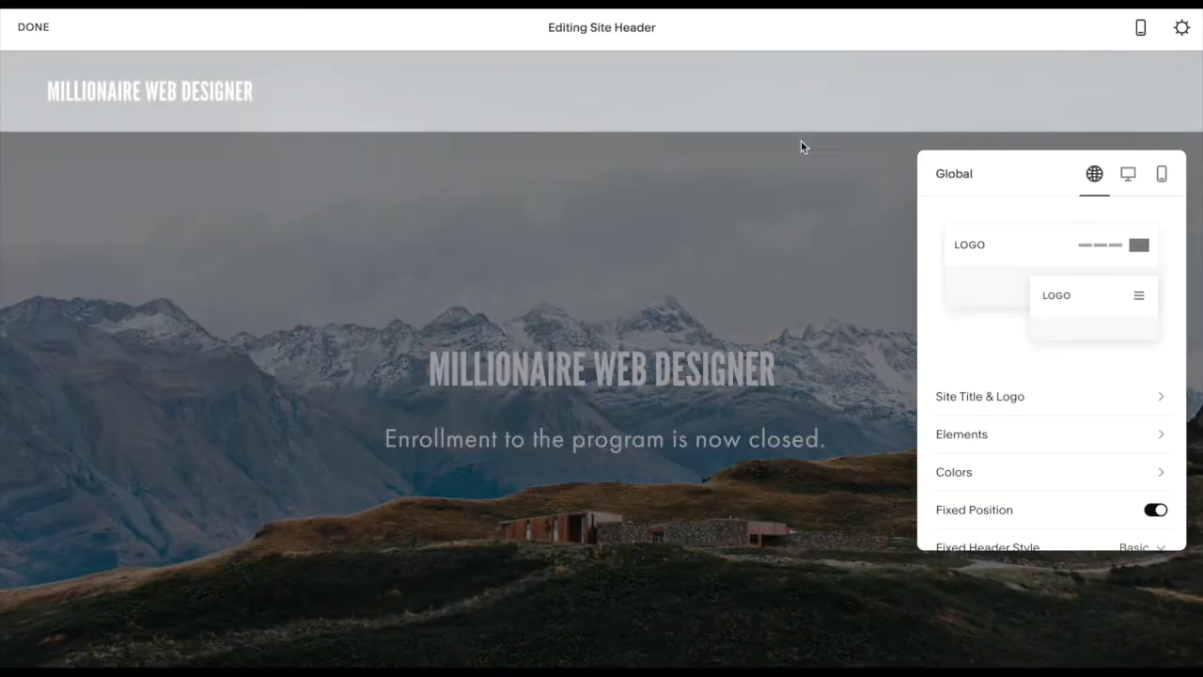
{"action": "scroll", "coordinate": [1029, 447], "scroll_direction": "down", "scroll_amount": 2}
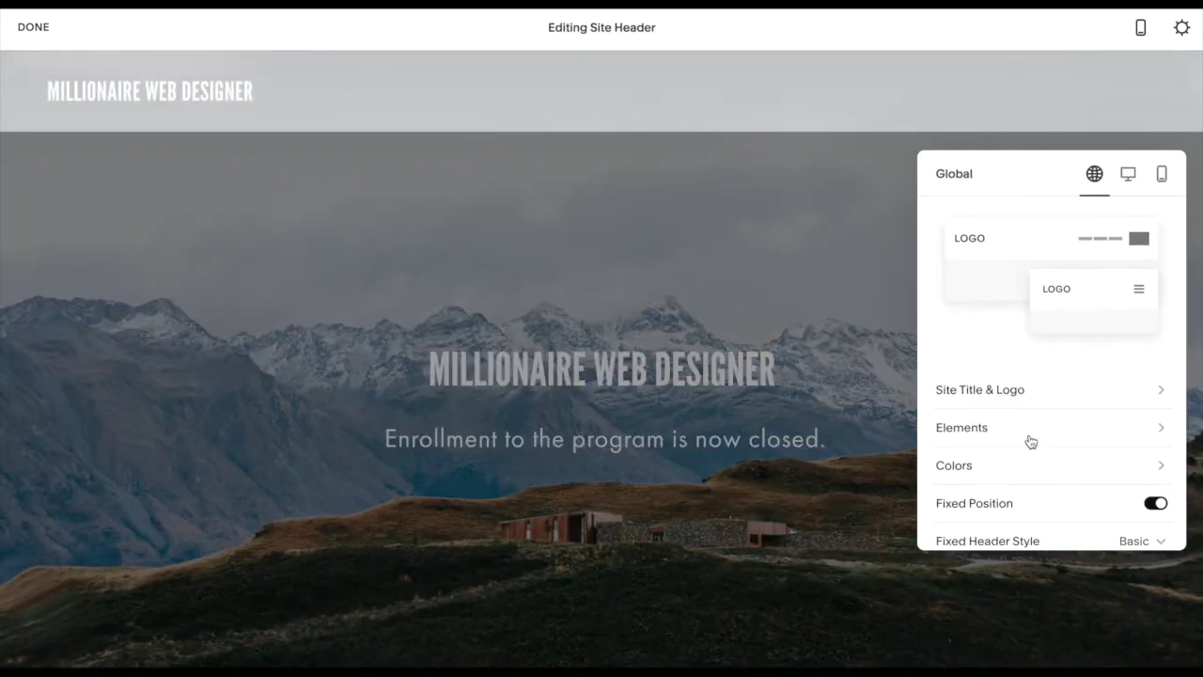
{"action": "left_click", "coordinate": [1022, 387]}
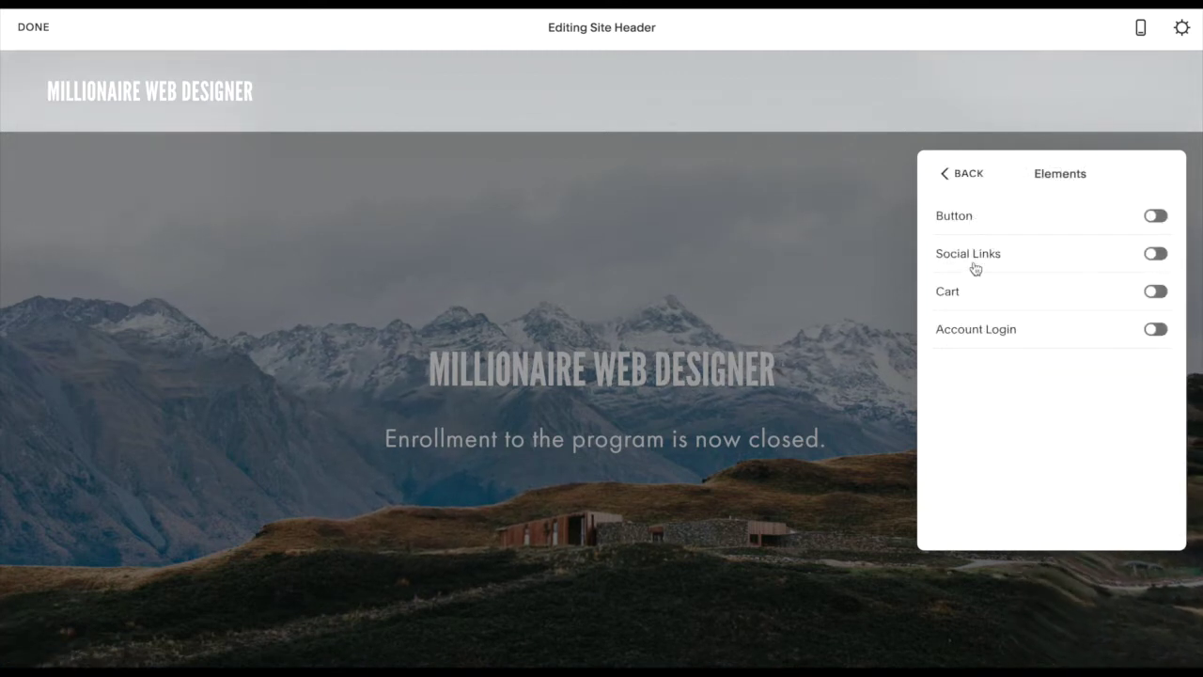
{"action": "left_click", "coordinate": [1155, 330]}
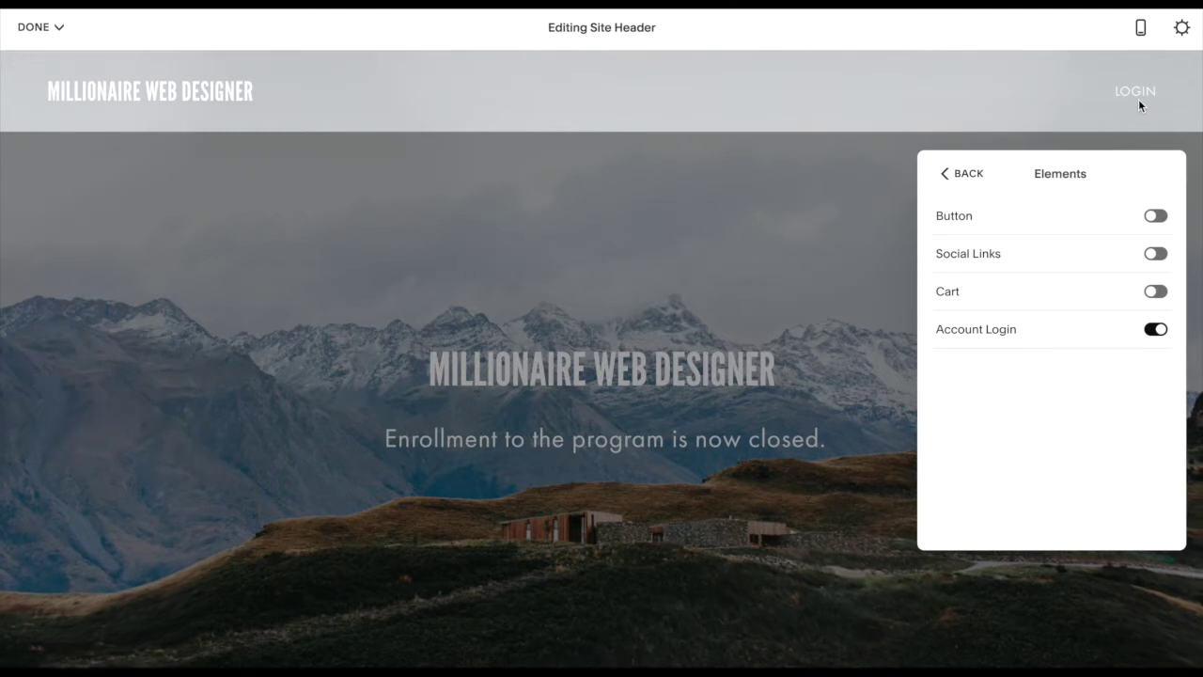
{"action": "left_click", "coordinate": [907, 543]}
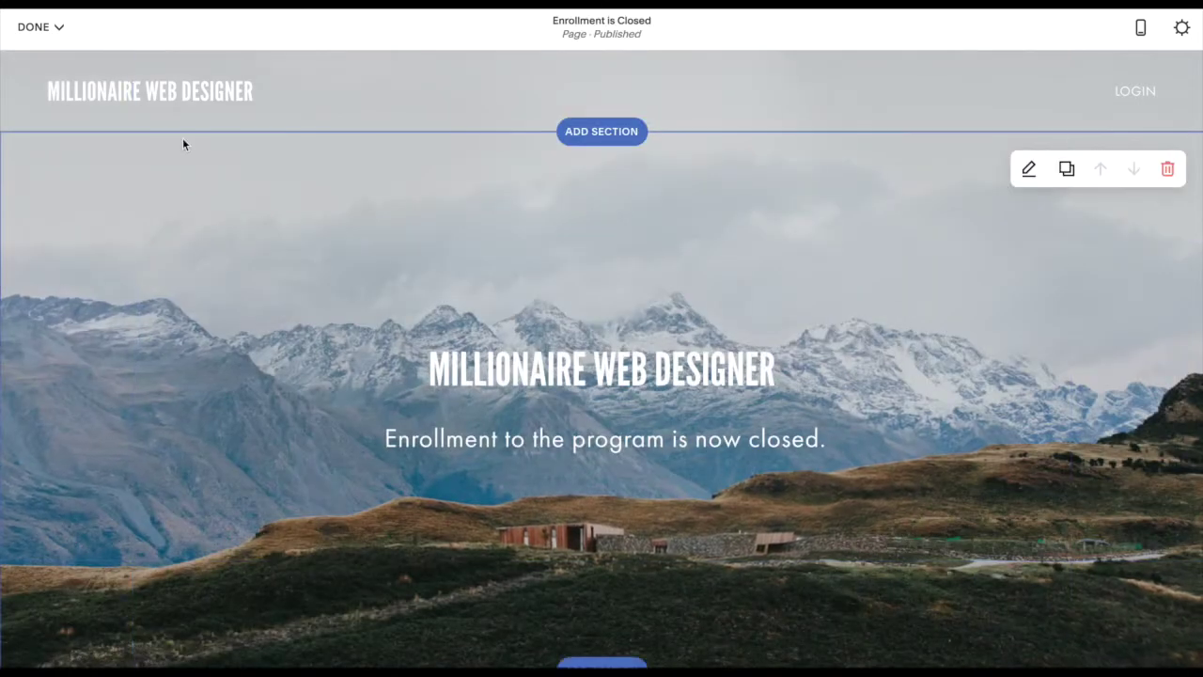
Step: Save the header edit, then open the sign-in dialog from the live site's LOGIN link
{"action": "left_click", "coordinate": [62, 32]}
{"action": "left_click", "coordinate": [44, 60]}
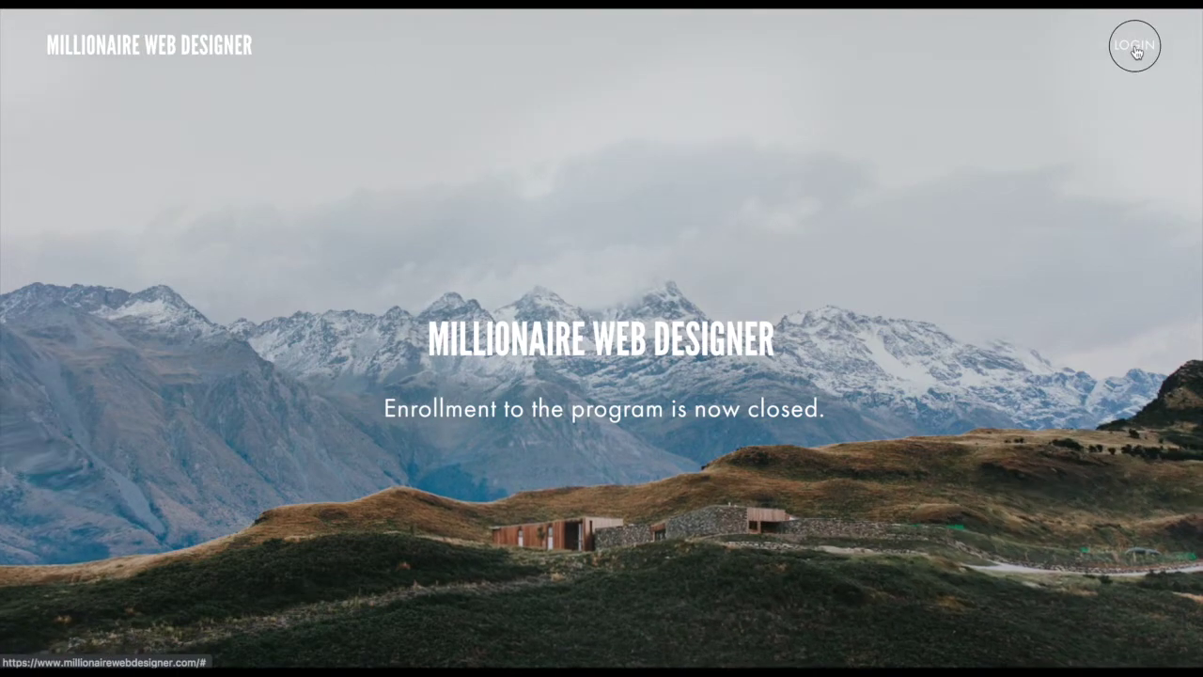
{"action": "left_click", "coordinate": [1135, 47]}
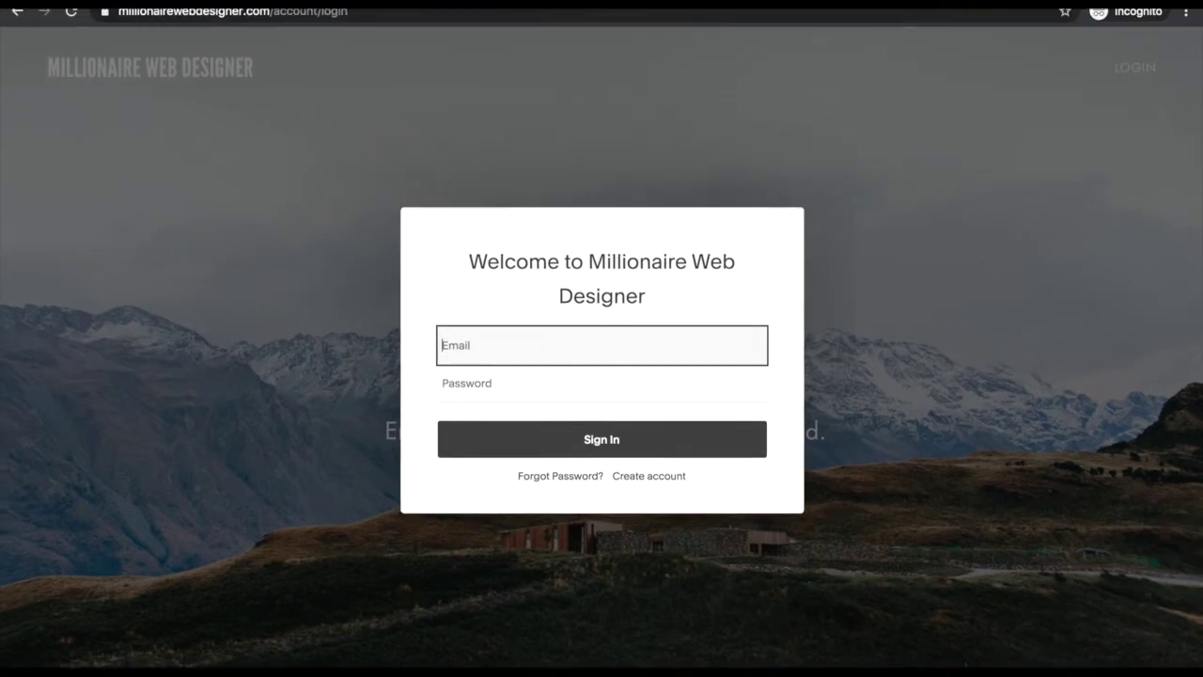
Step: Copy the account login page's full URL from Chrome's address bar
{"action": "left_click", "coordinate": [350, 23]}
{"action": "key", "text": "ctrl+c"}
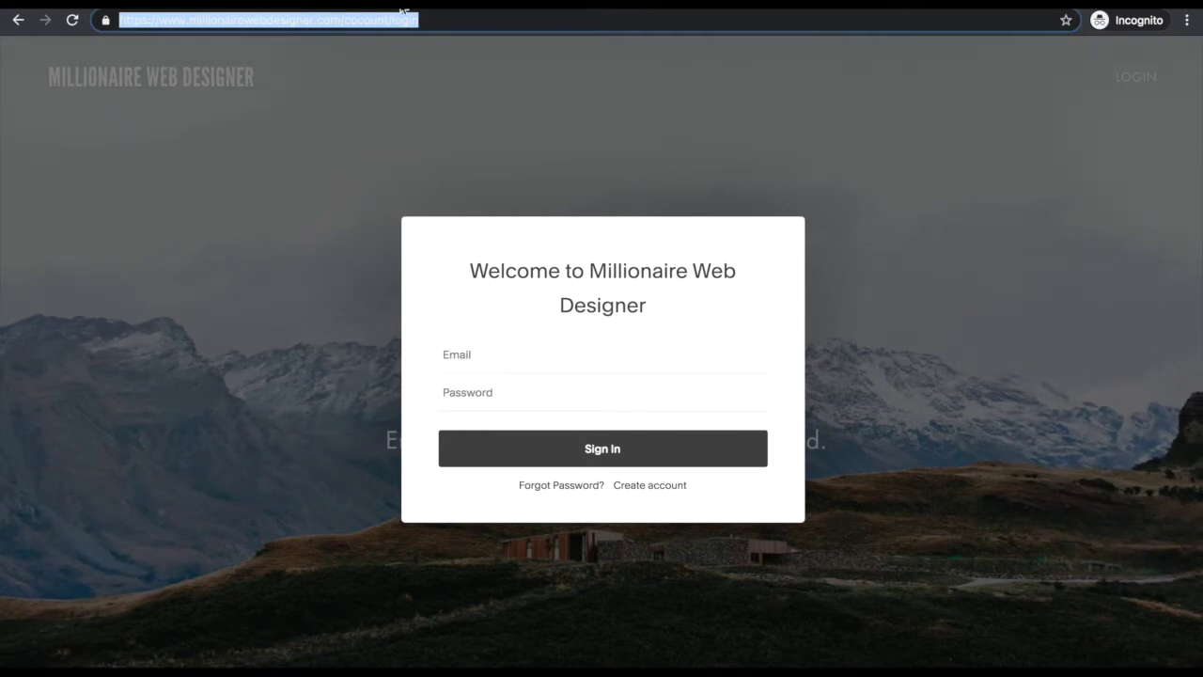
{"action": "left_click", "coordinate": [488, 96]}
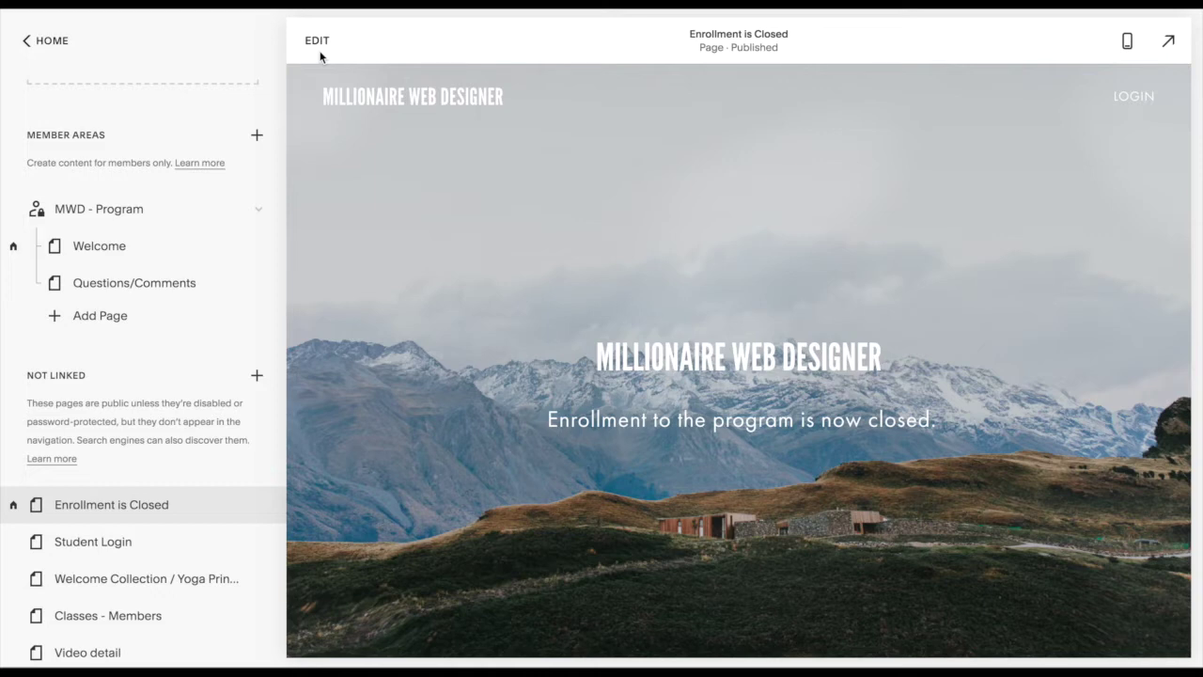
Step: Insert a Button block below the closed-enrollment message labelled 'Student Login'
{"action": "left_click", "coordinate": [318, 42]}
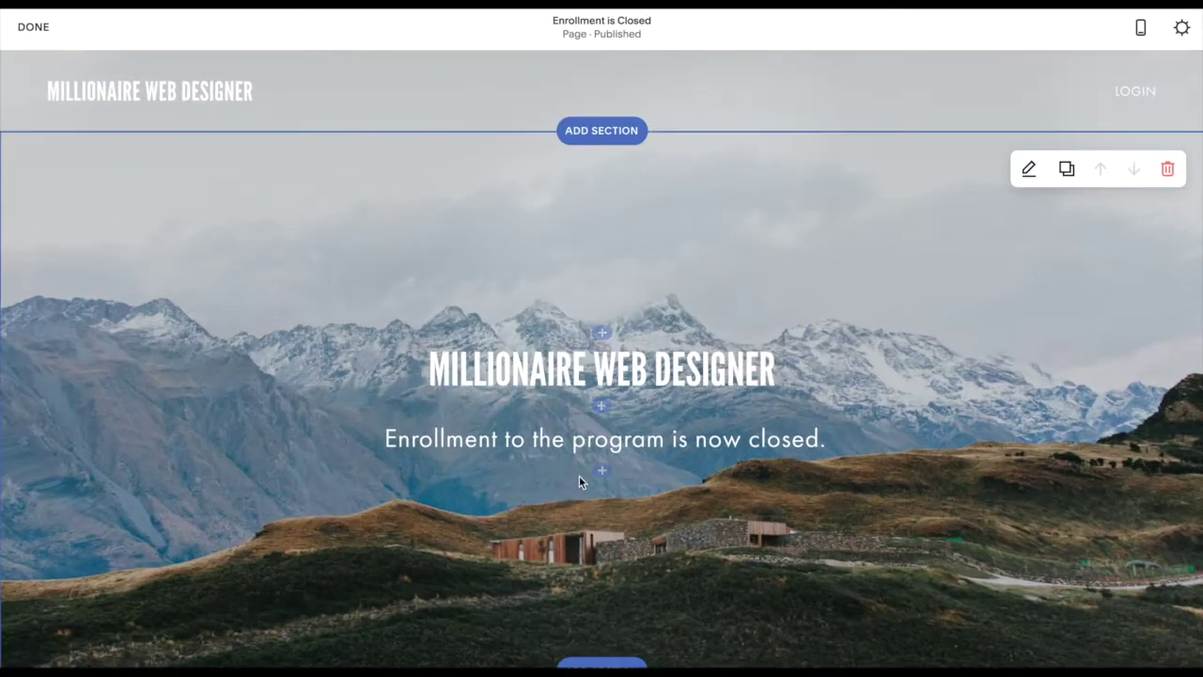
{"action": "left_click", "coordinate": [603, 472]}
{"action": "left_click", "coordinate": [1023, 344]}
{"action": "left_click", "coordinate": [988, 367]}
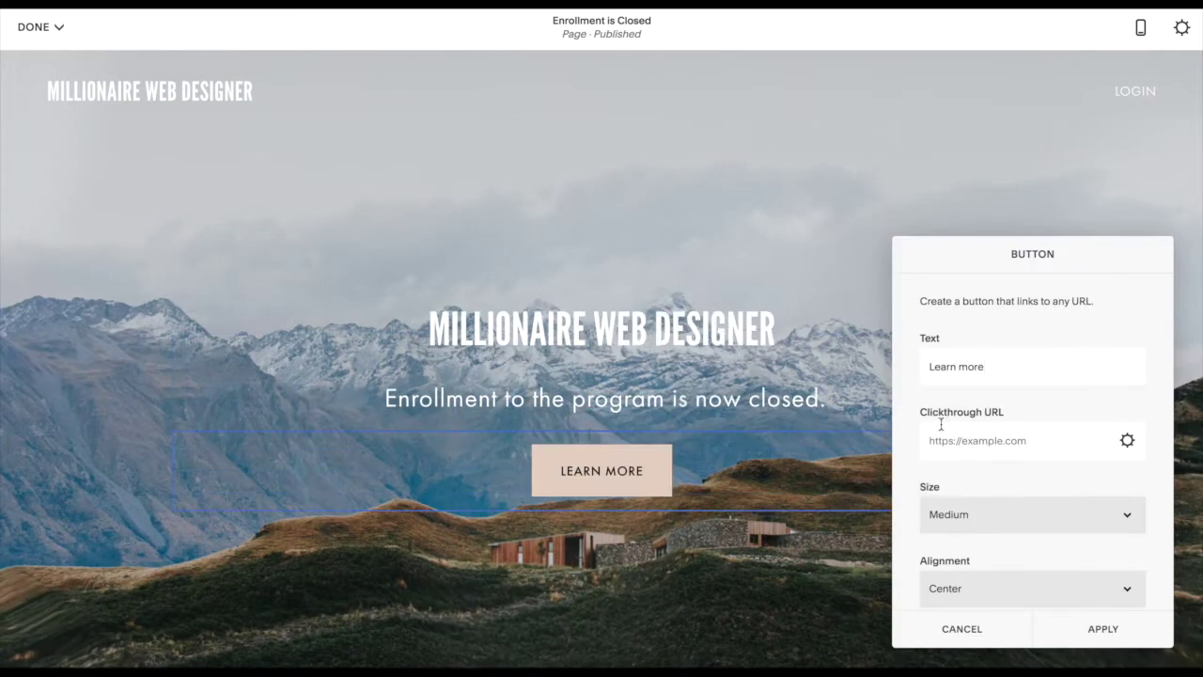
{"action": "key", "text": "ctrl+a"}
{"action": "type", "text": "Login"}
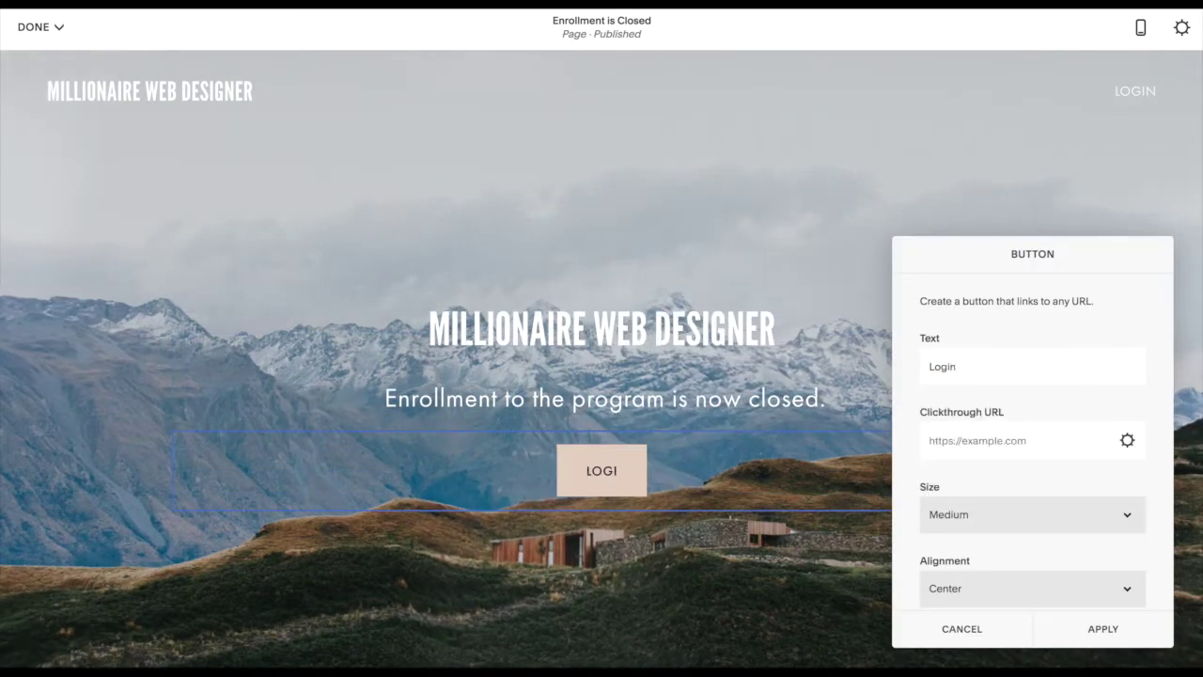
{"action": "left_click", "coordinate": [930, 365]}
{"action": "type", "text": "Student"}
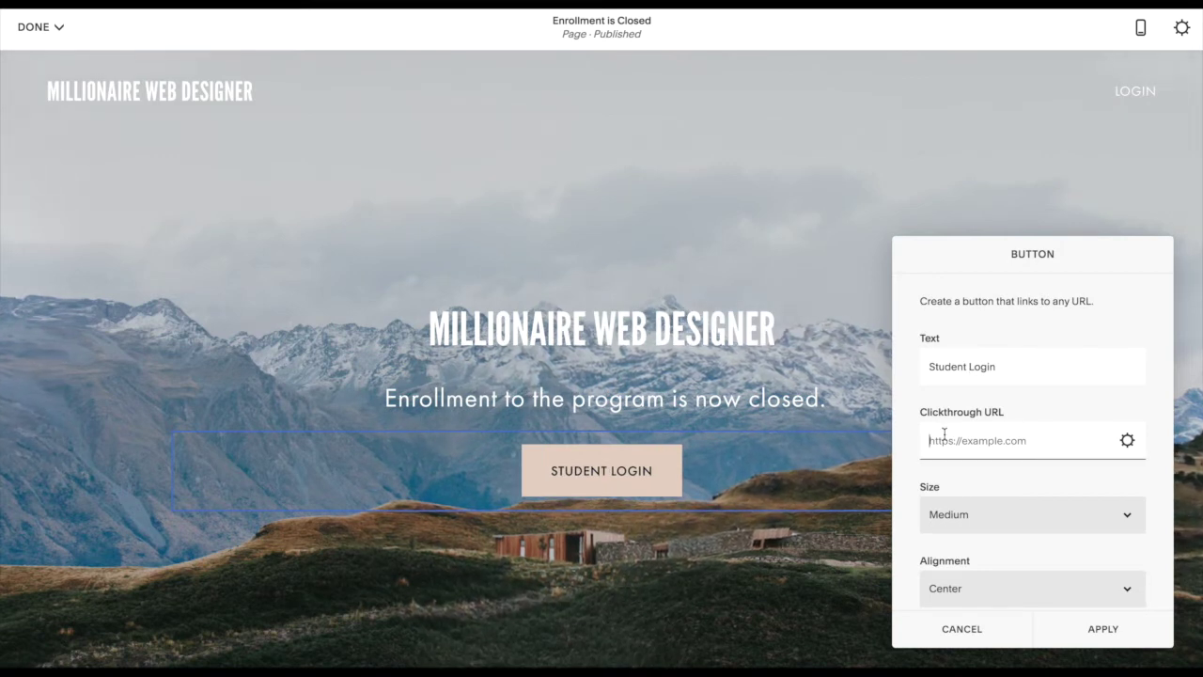
Step: Link the button to the pasted login page URL, apply, and save the page
{"action": "key", "text": "ctrl+v"}
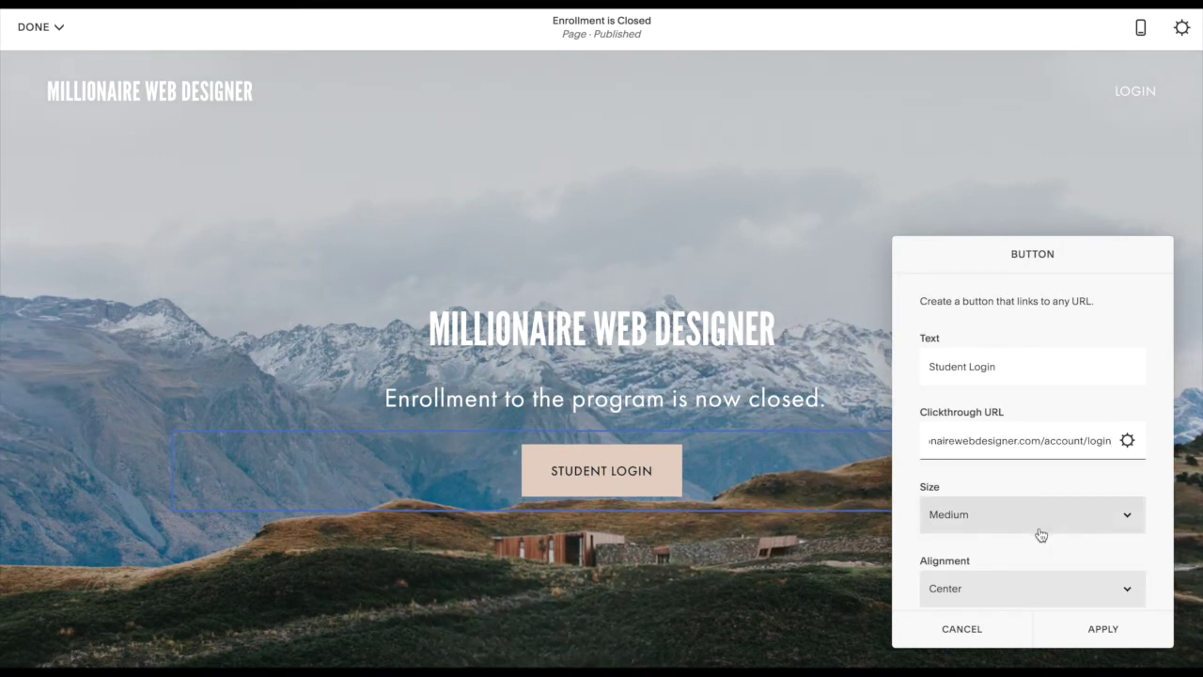
{"action": "scroll", "coordinate": [1040, 532], "scroll_direction": "down", "scroll_amount": 1}
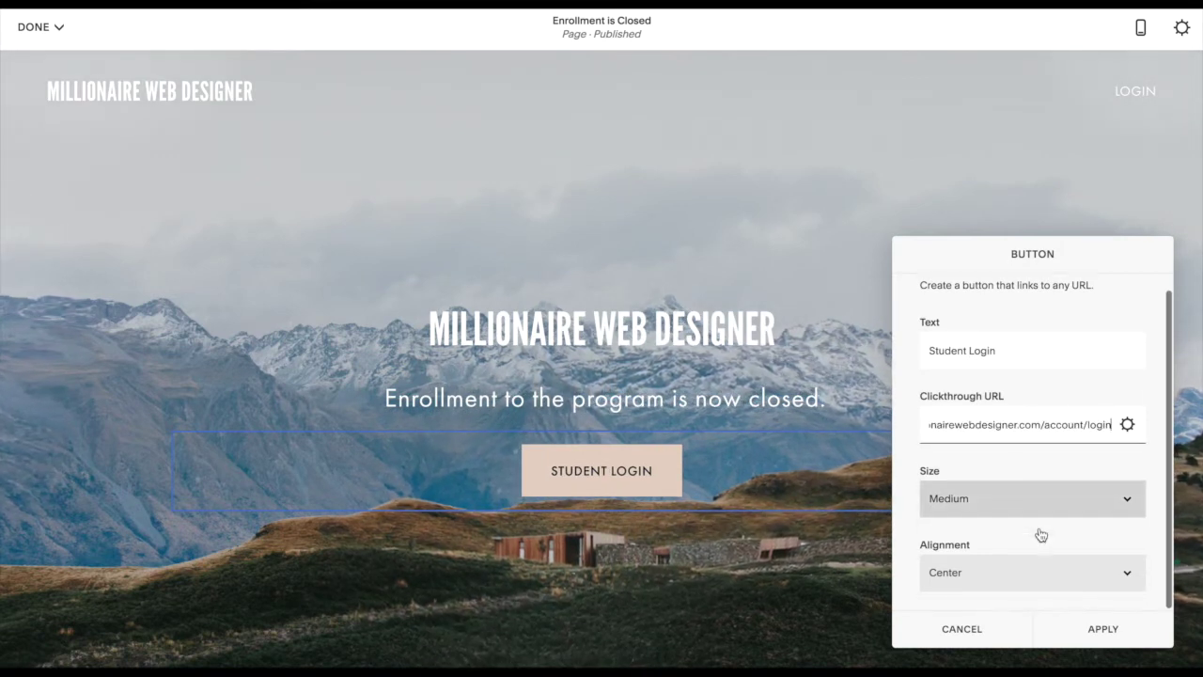
{"action": "left_click", "coordinate": [1097, 637]}
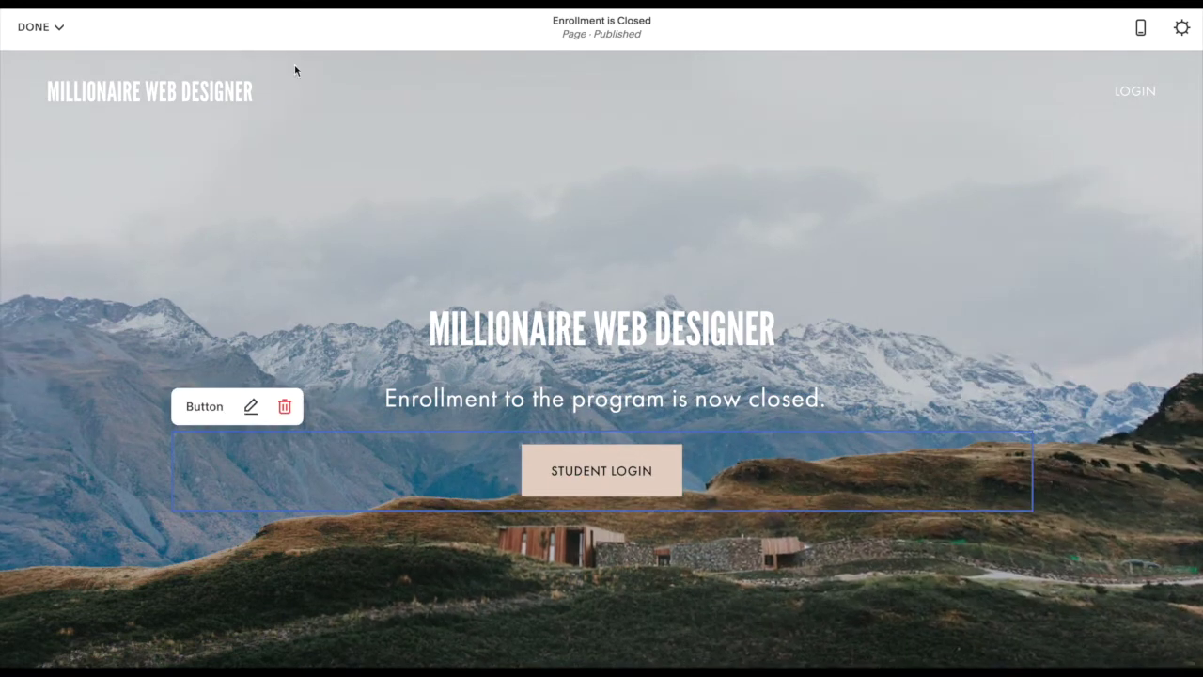
{"action": "mouse_move", "coordinate": [42, 36]}
{"action": "left_click", "coordinate": [42, 59]}
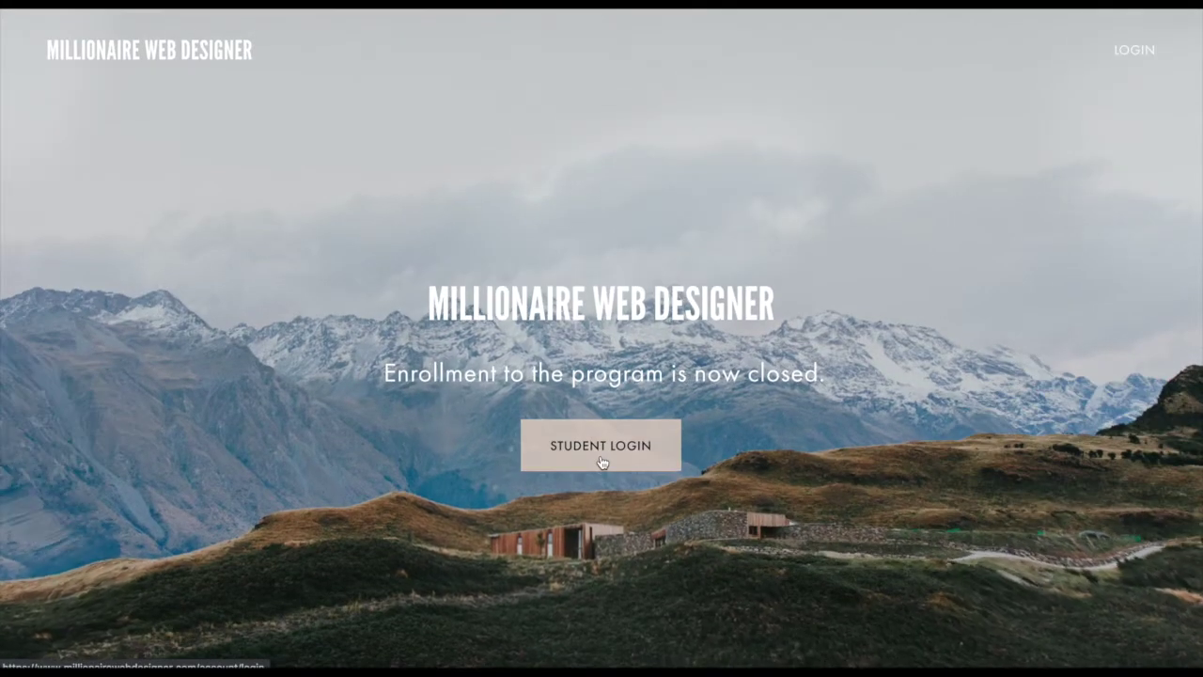
Step: Test that Student Login opens the sign-in dialog, then return the page to editing
{"action": "left_click", "coordinate": [602, 460]}
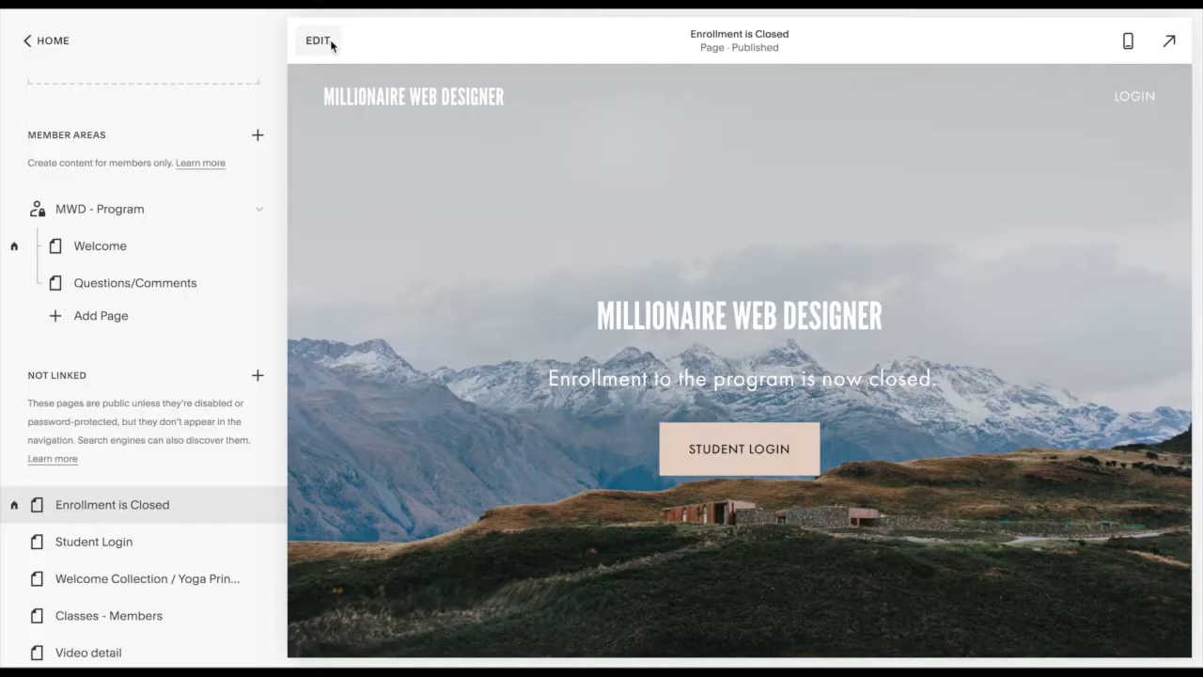
{"action": "left_click", "coordinate": [318, 41]}
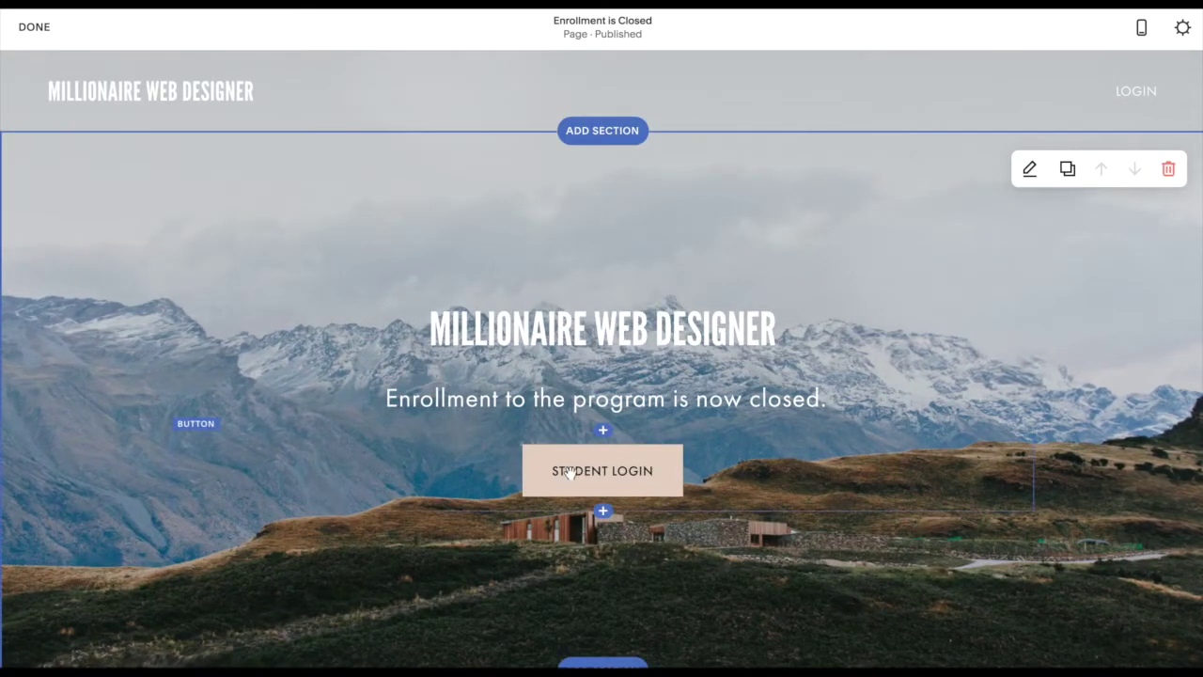
Step: Change the button label from 'Student Login' to 'Returning Student Login'
{"action": "mouse_move", "coordinate": [571, 473]}
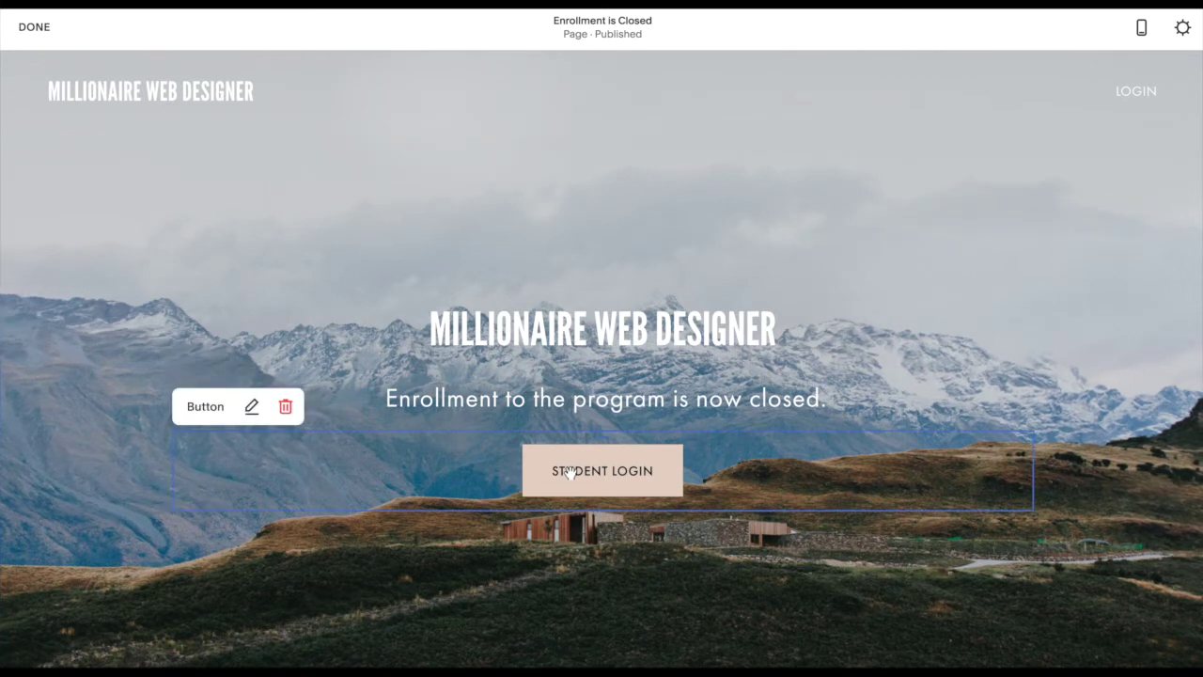
{"action": "left_click", "coordinate": [251, 406]}
{"action": "left_click", "coordinate": [930, 381]}
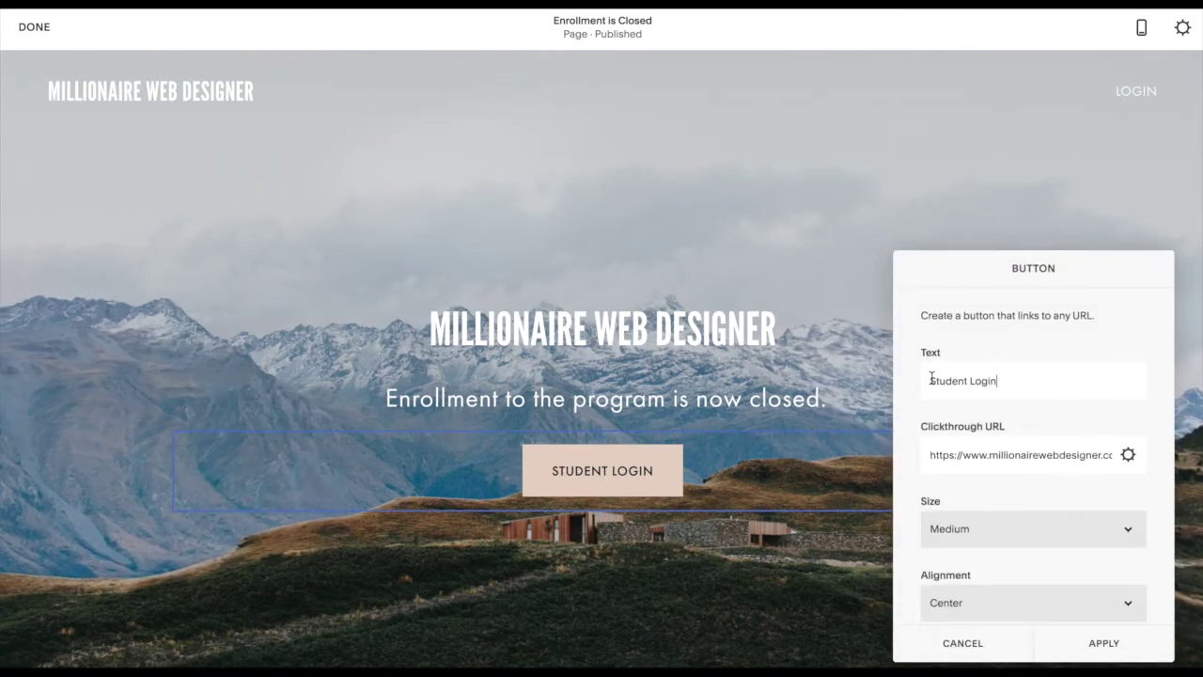
{"action": "type", "text": "Returning"}
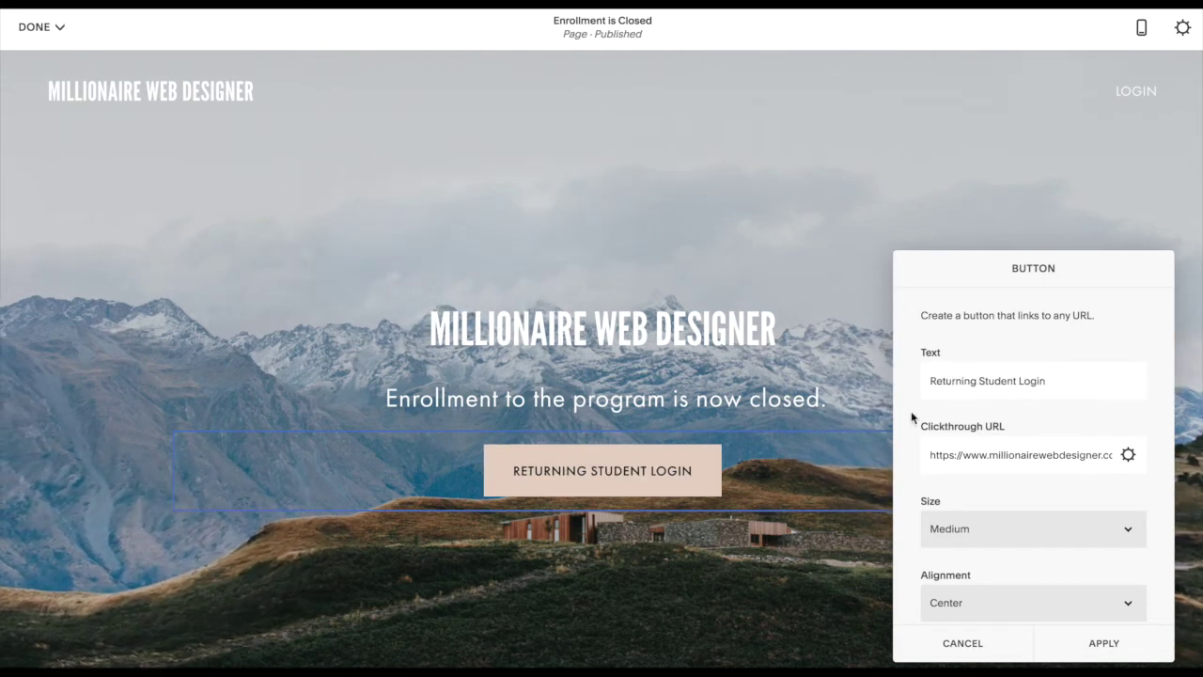
{"action": "left_click", "coordinate": [1083, 645]}
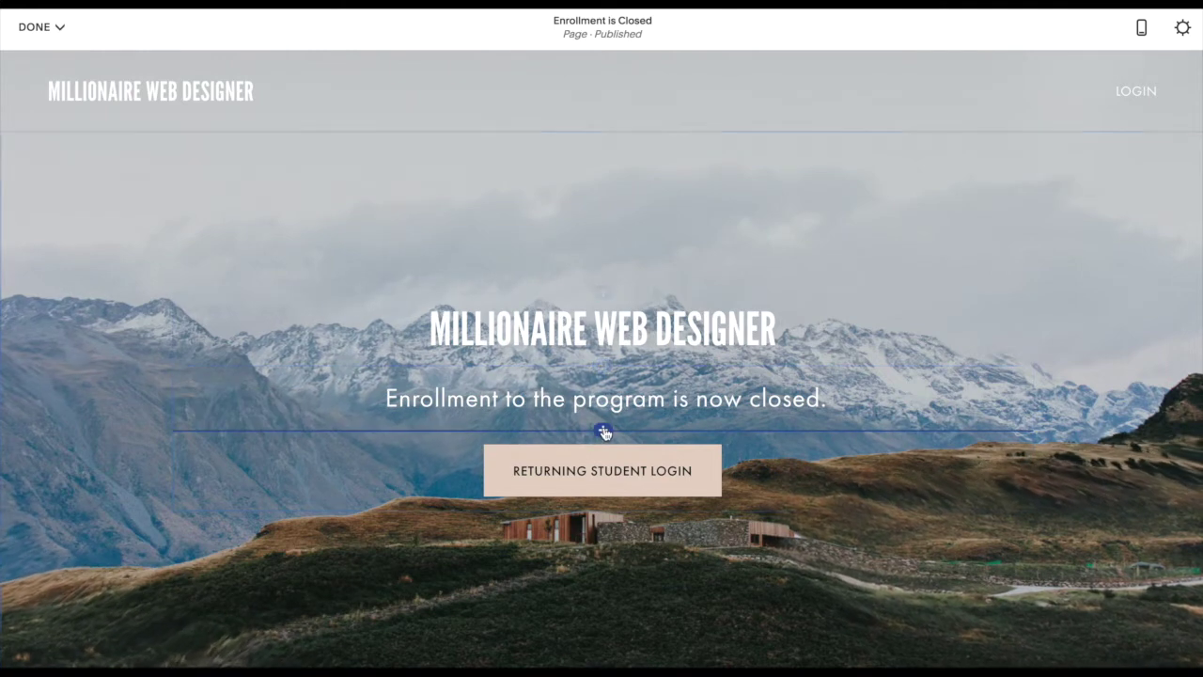
Step: Insert a Member Sign Up block above the Returning Student Login button
{"action": "left_click", "coordinate": [604, 431]}
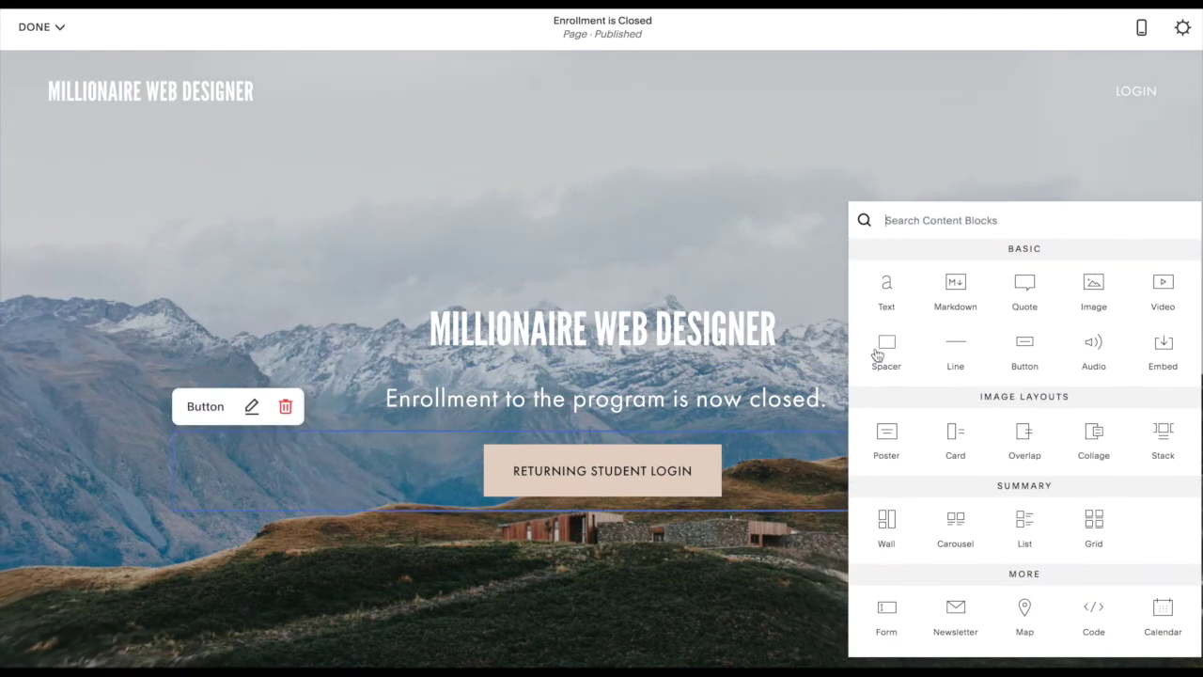
{"action": "scroll", "coordinate": [907, 531], "scroll_direction": "down", "scroll_amount": 5}
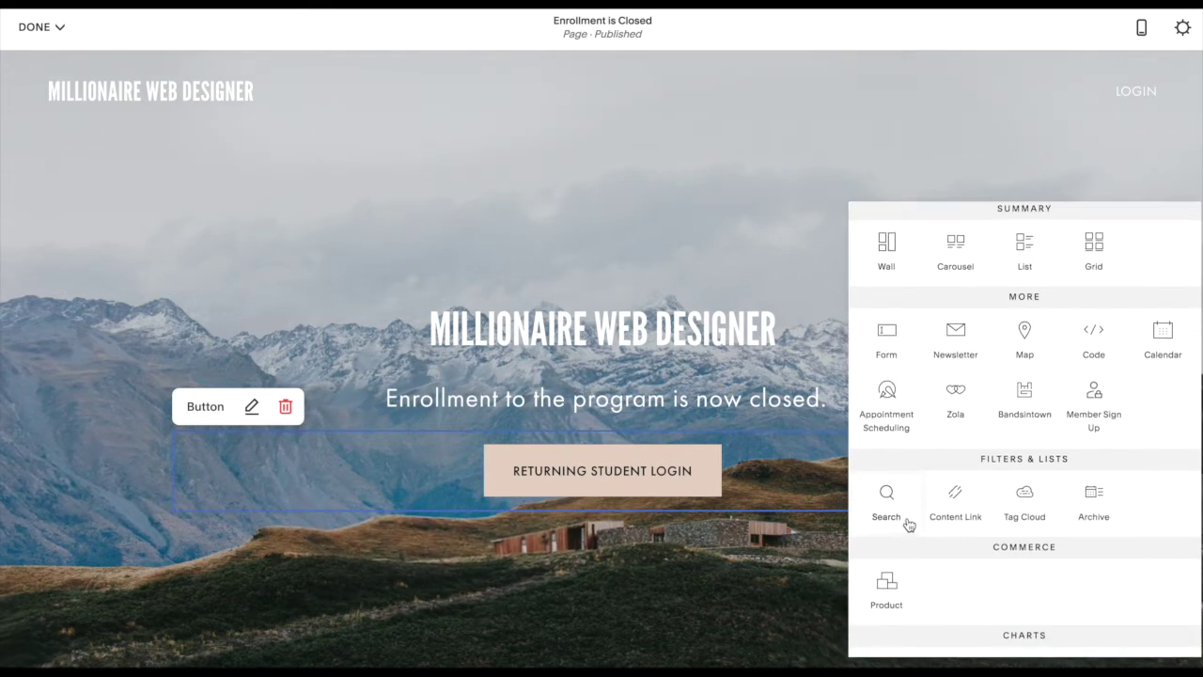
{"action": "left_click", "coordinate": [1093, 410]}
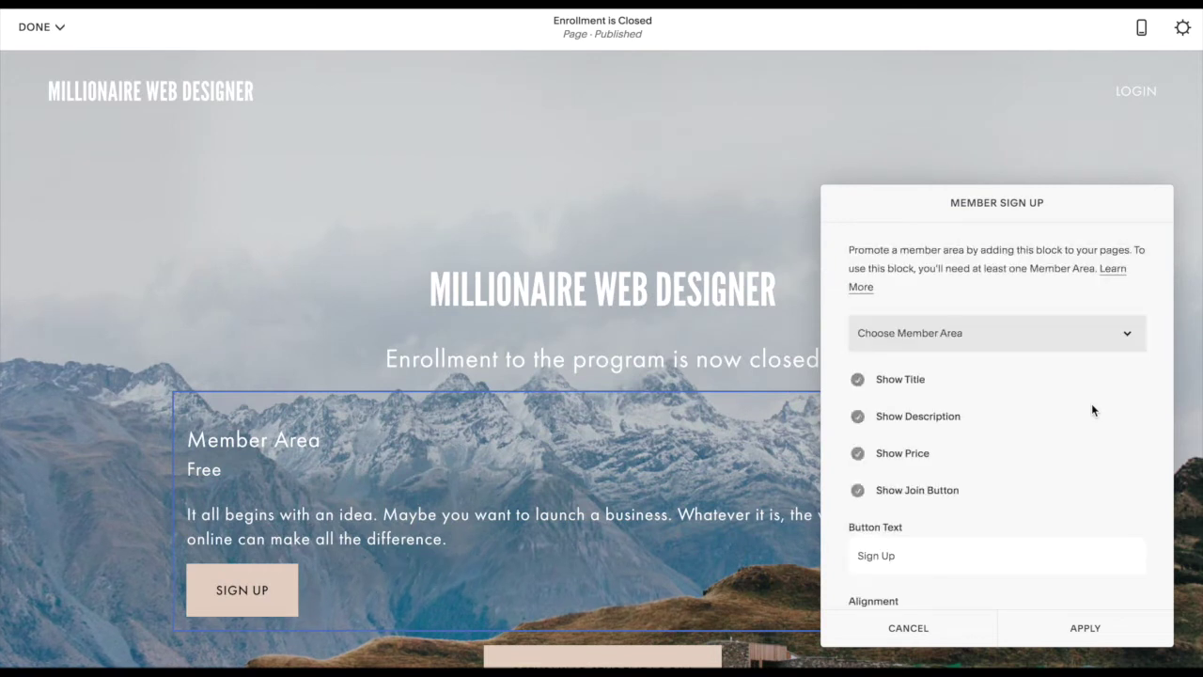
Step: Set the block's member area to MWD - Program and hide its title and description
{"action": "left_click", "coordinate": [1033, 336]}
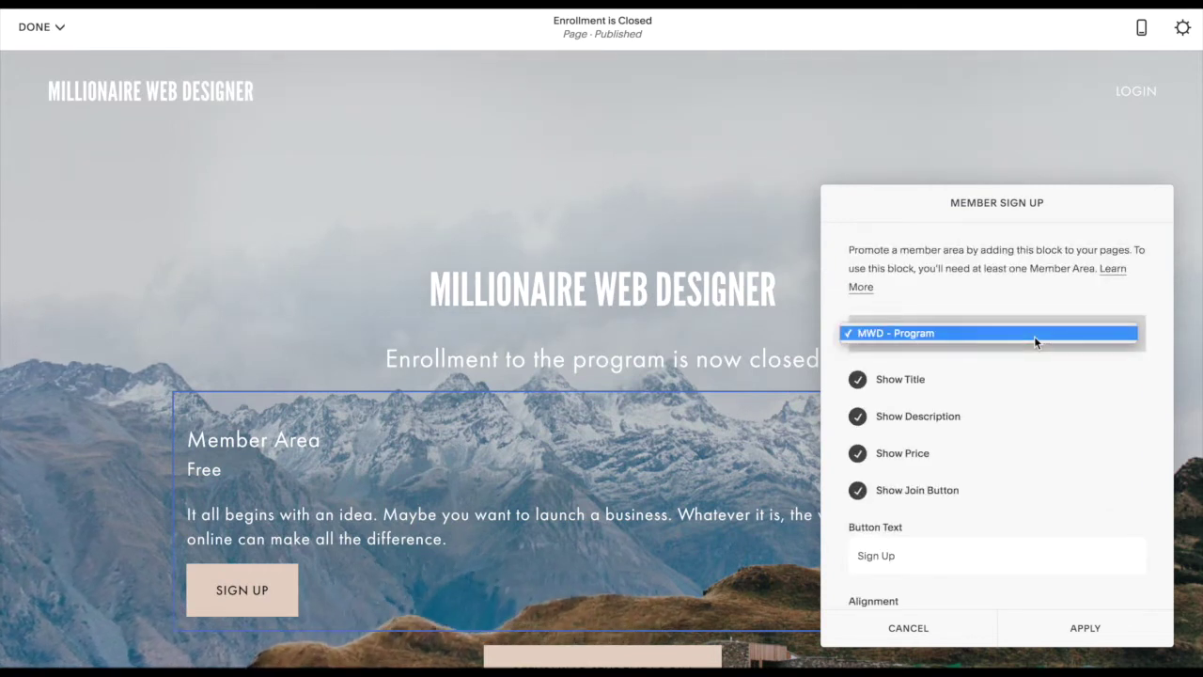
{"action": "left_click", "coordinate": [1036, 341]}
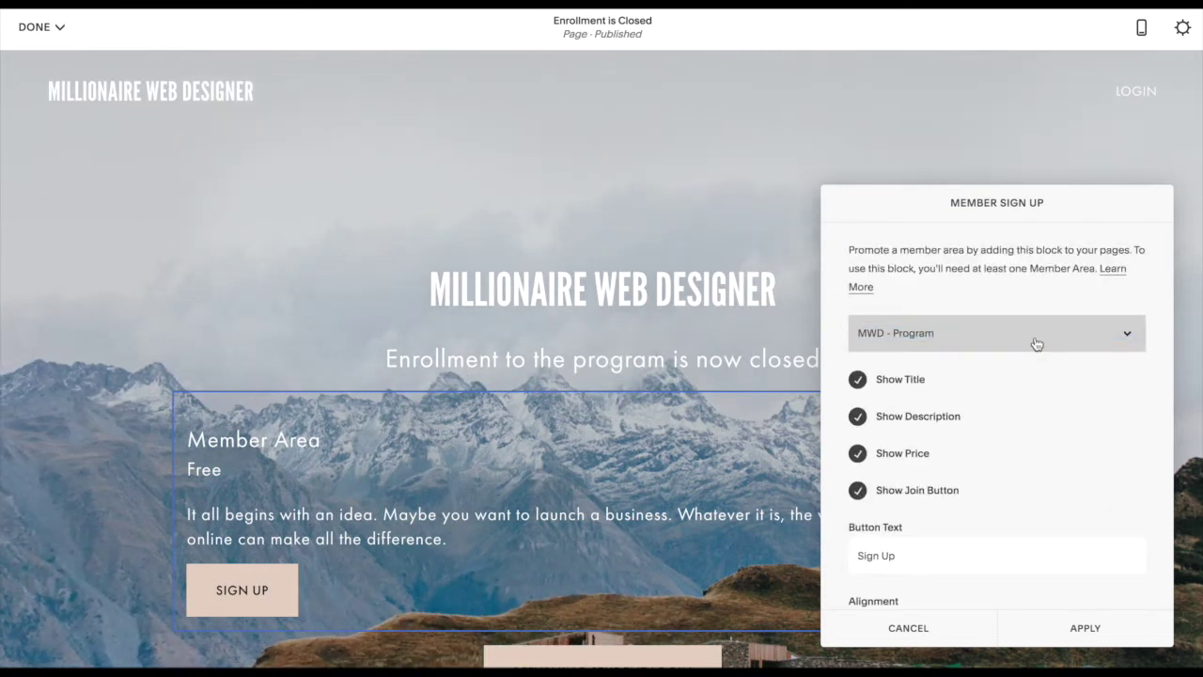
{"action": "left_click", "coordinate": [857, 381]}
{"action": "left_click", "coordinate": [858, 420]}
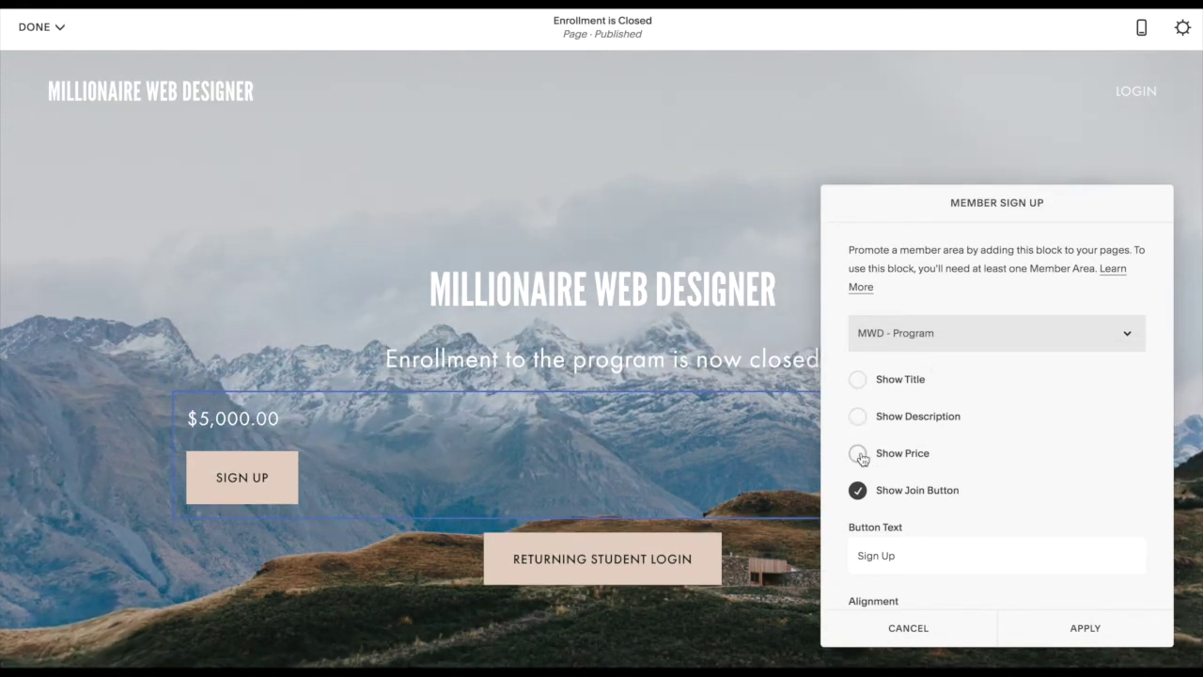
Step: Make the join button read 'Create New Account', center it, and apply the settings
{"action": "left_click_drag", "start_coordinate": [894, 556], "coordinate": [844, 556]}
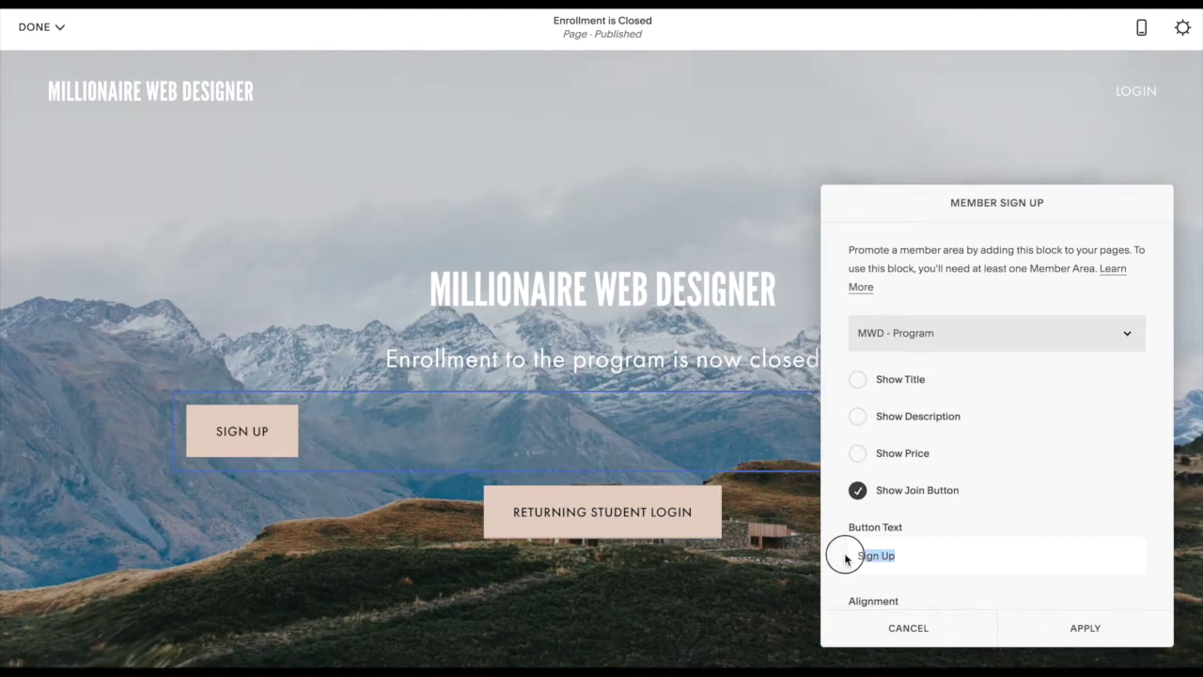
{"action": "type", "text": "Ne"}
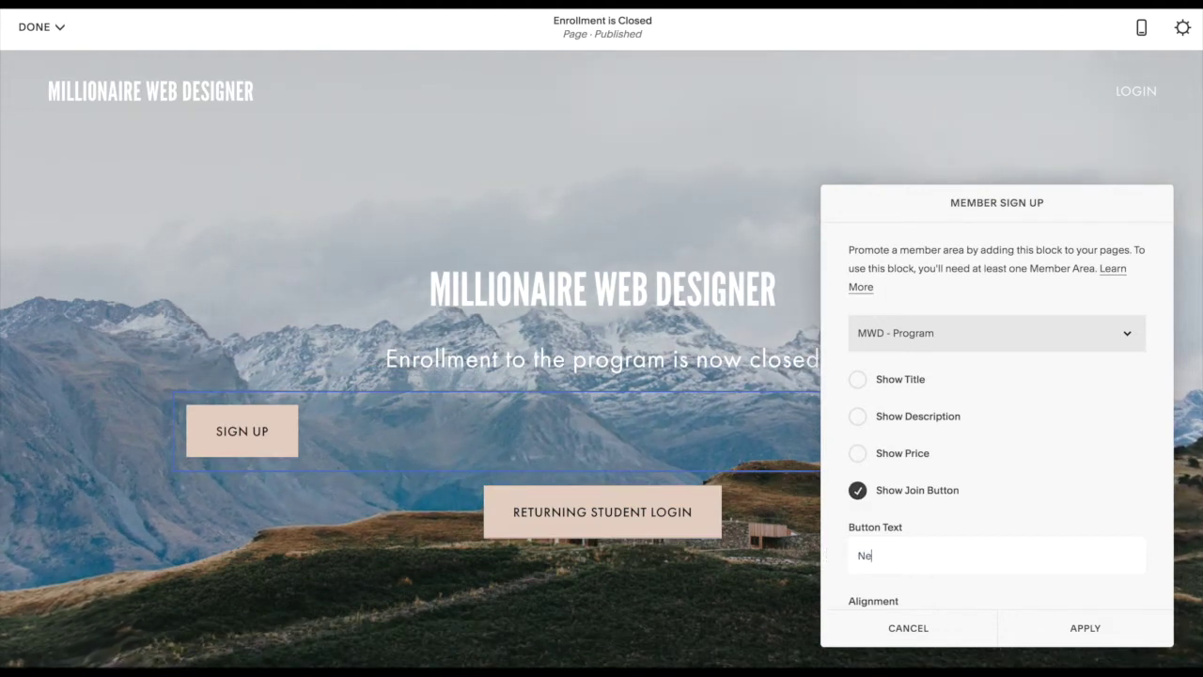
{"action": "type", "text": "w Student  "}
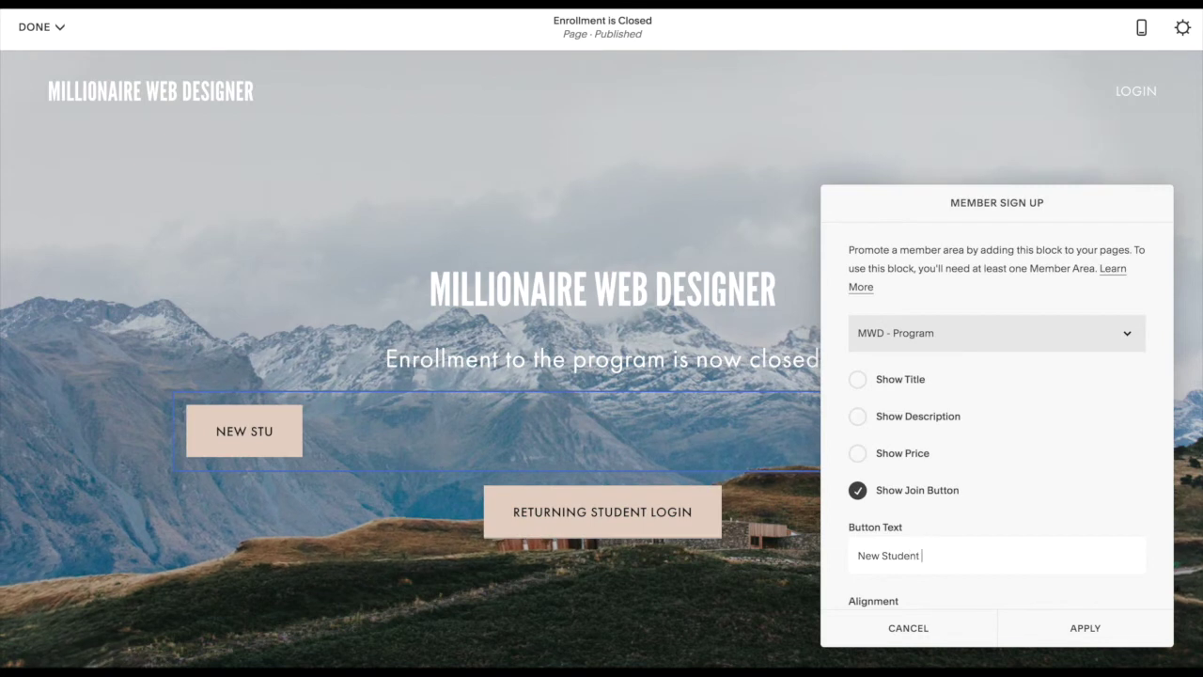
{"action": "type", "text": "Login"}
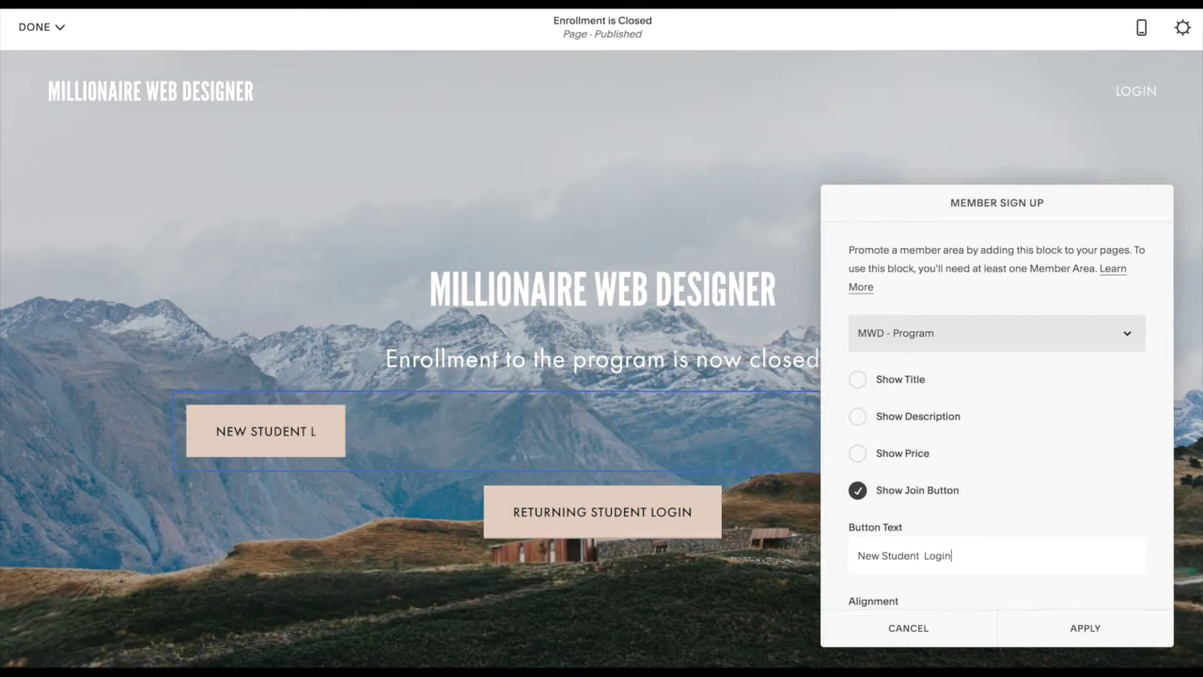
{"action": "left_click_drag", "start_coordinate": [952, 555], "coordinate": [855, 555]}
{"action": "type", "text": "reate"}
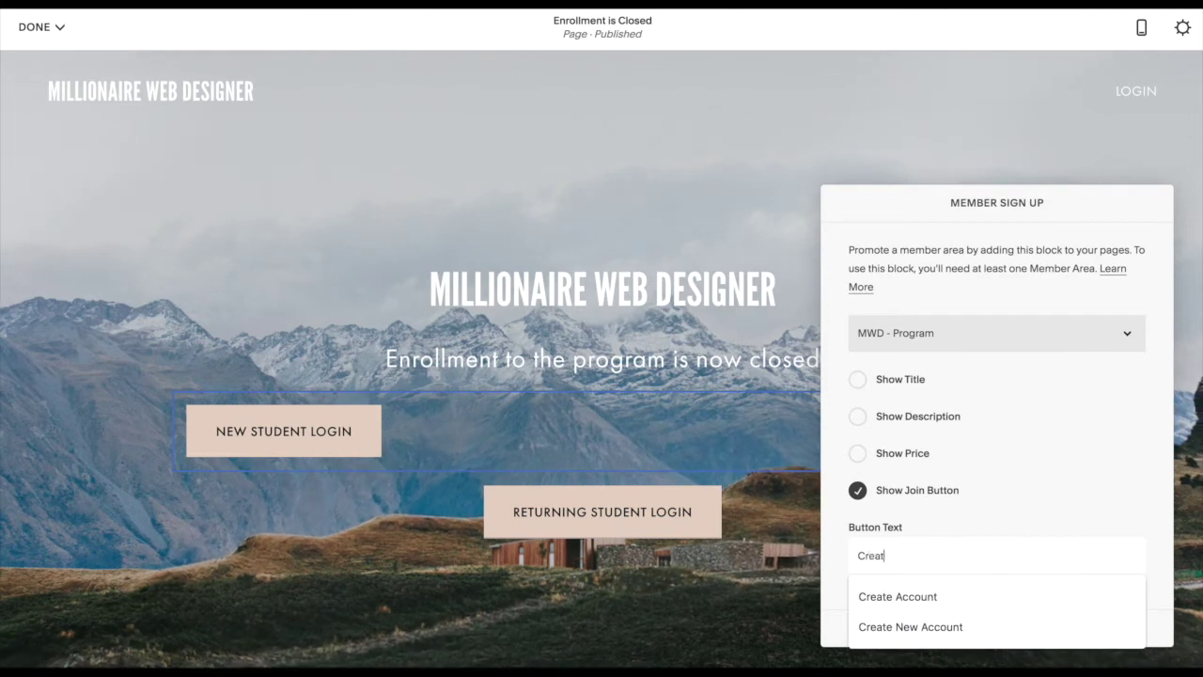
{"action": "left_click", "coordinate": [889, 625]}
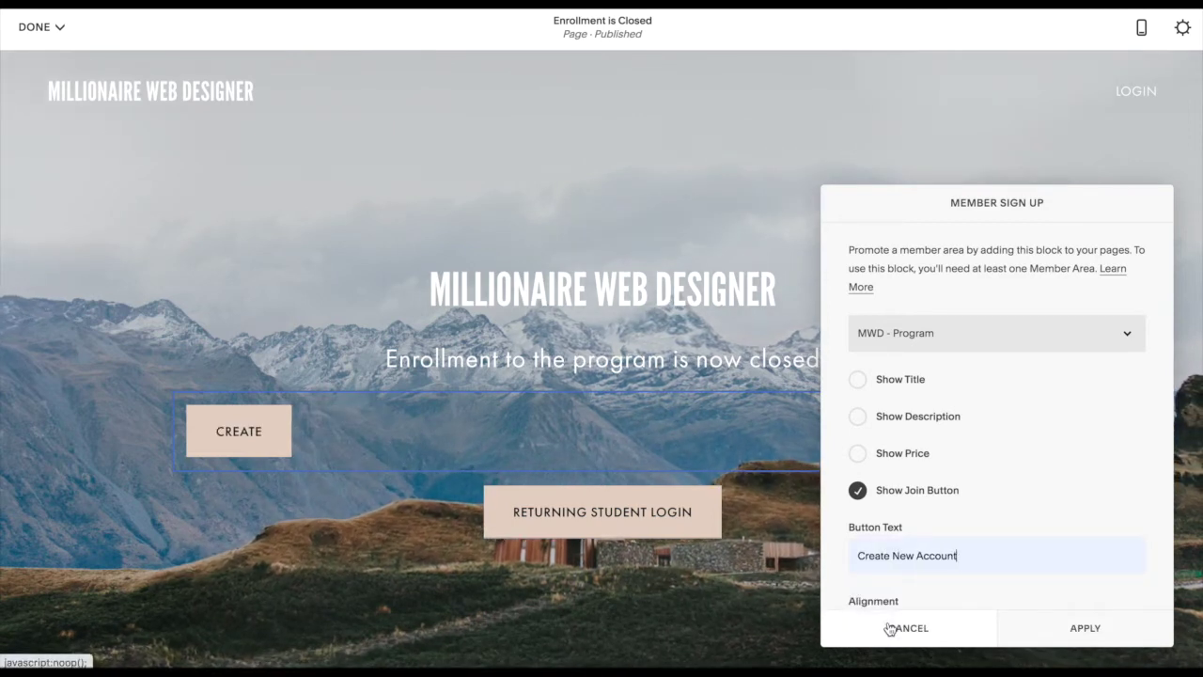
{"action": "scroll", "coordinate": [983, 536], "scroll_direction": "down", "scroll_amount": 1}
{"action": "left_click", "coordinate": [974, 564]}
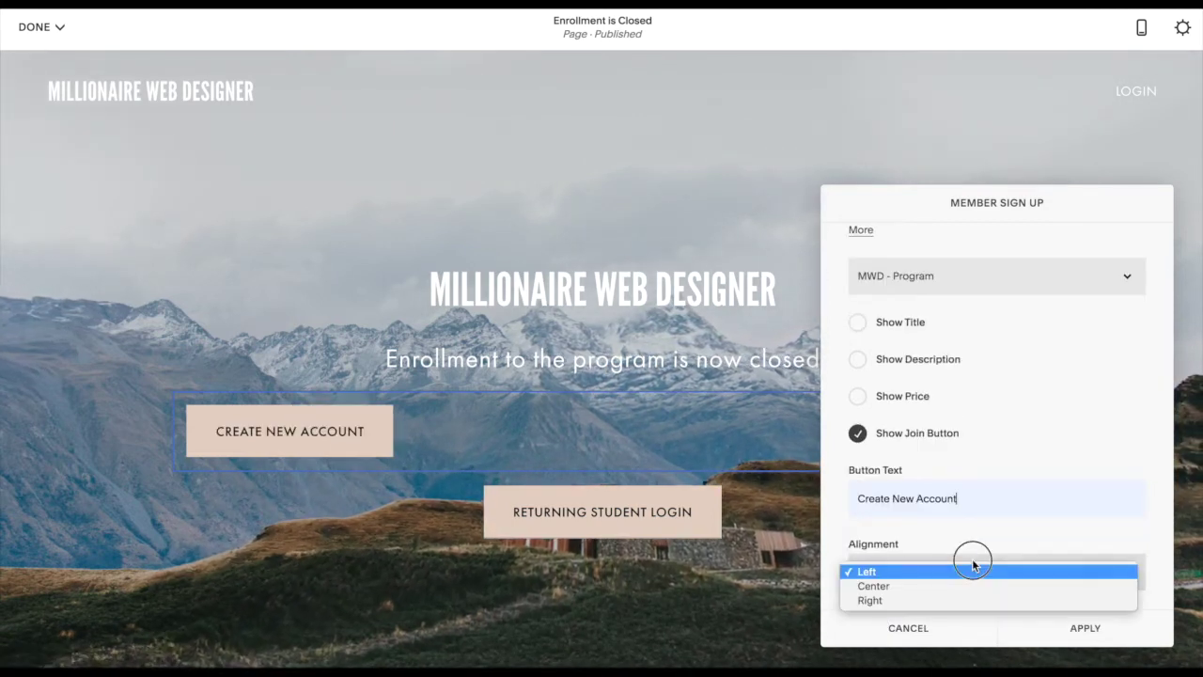
{"action": "left_click", "coordinate": [972, 578]}
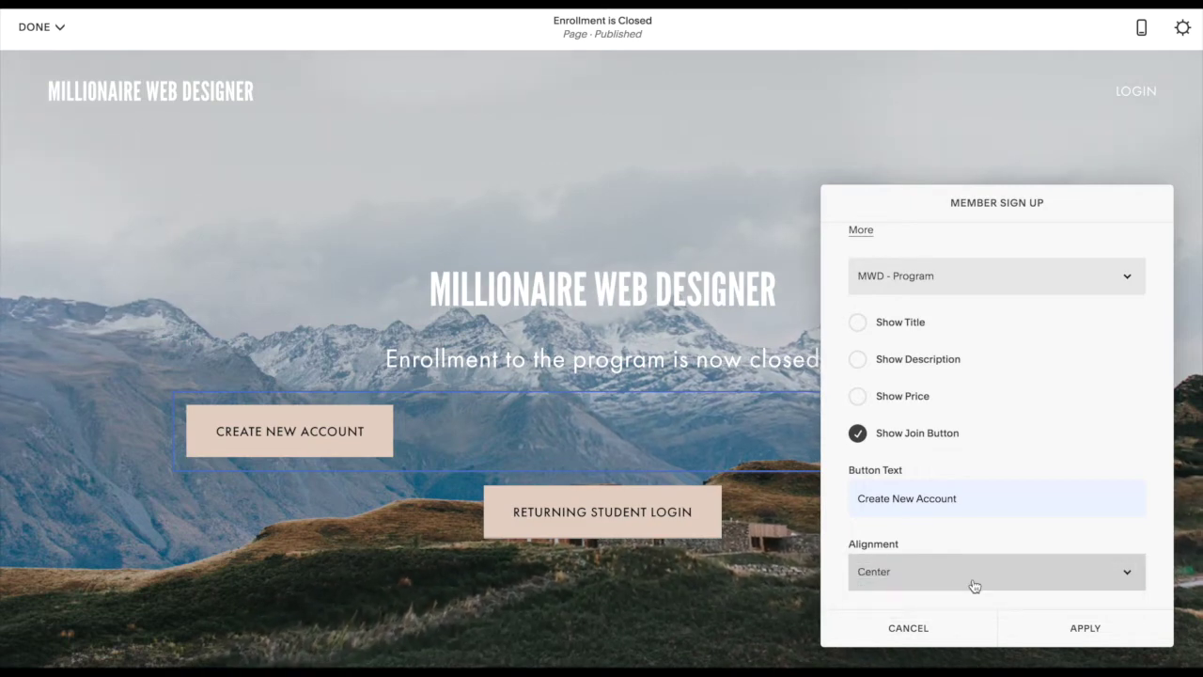
{"action": "left_click", "coordinate": [1086, 628]}
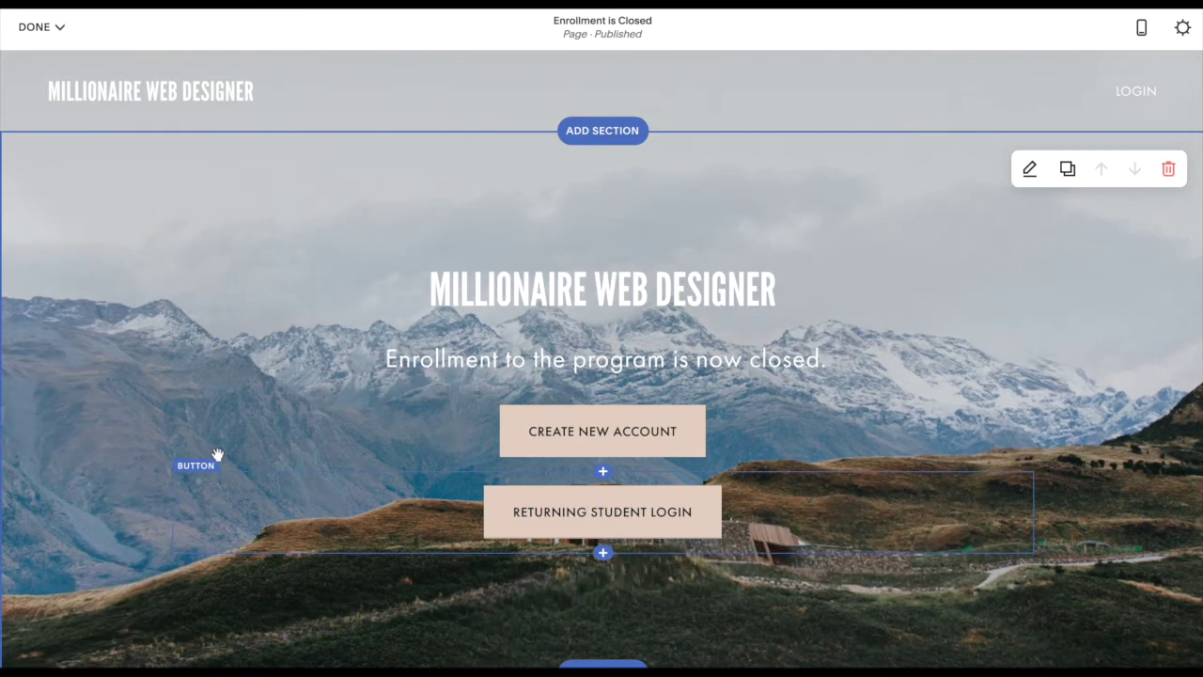
Step: Verify the Returning Student Login button's clickthrough URL, then save the page and exit editing
{"action": "left_click", "coordinate": [203, 481]}
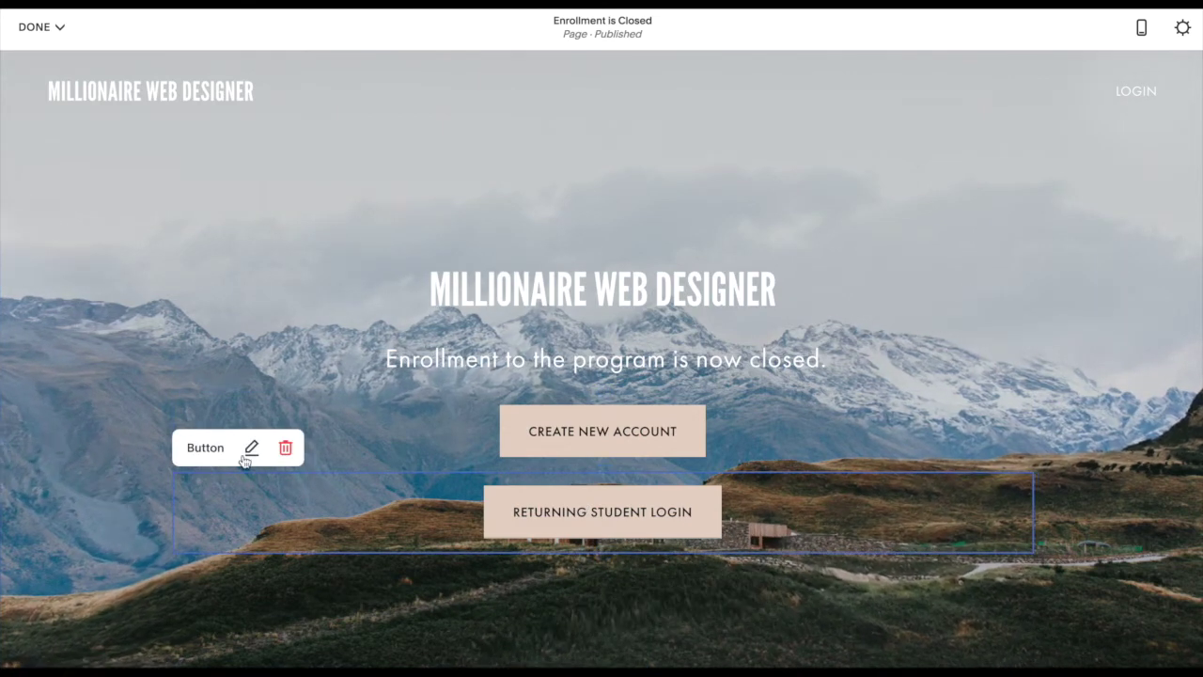
{"action": "left_click", "coordinate": [250, 448]}
{"action": "left_click", "coordinate": [1056, 227]}
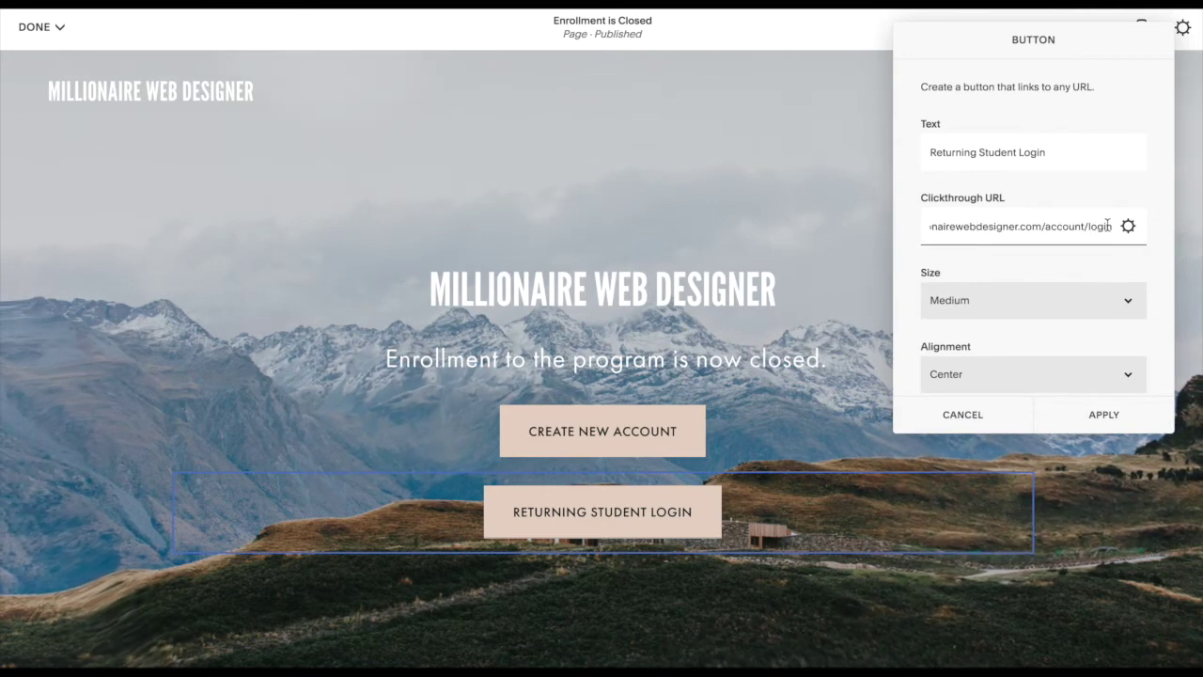
{"action": "left_click", "coordinate": [983, 416]}
{"action": "left_click", "coordinate": [977, 415]}
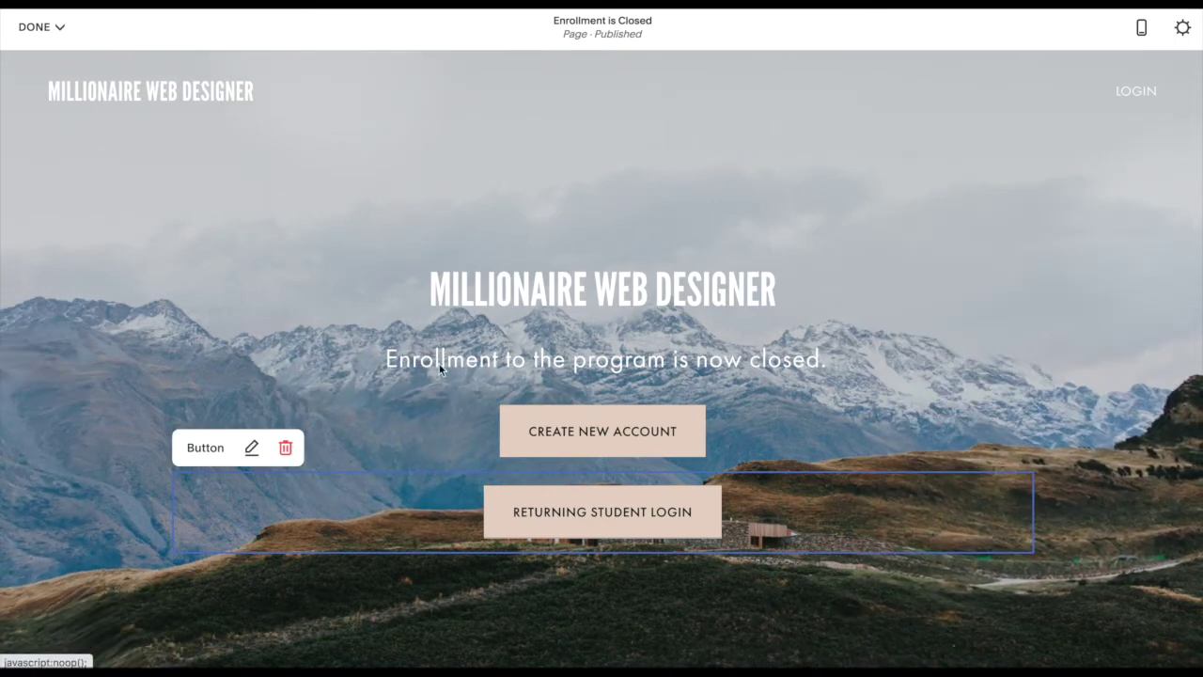
{"action": "left_click", "coordinate": [36, 26]}
{"action": "left_click", "coordinate": [42, 60]}
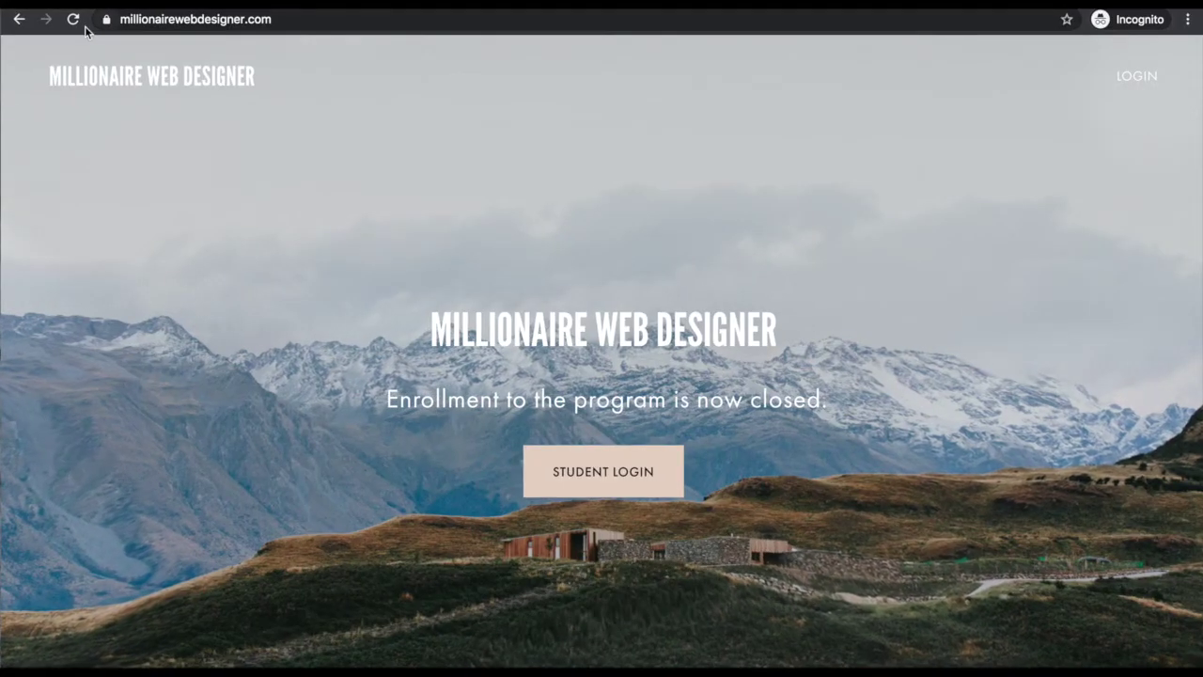
Step: Reload the live site and confirm Create New Account opens the Join MWD - Program form
{"action": "left_click", "coordinate": [74, 19]}
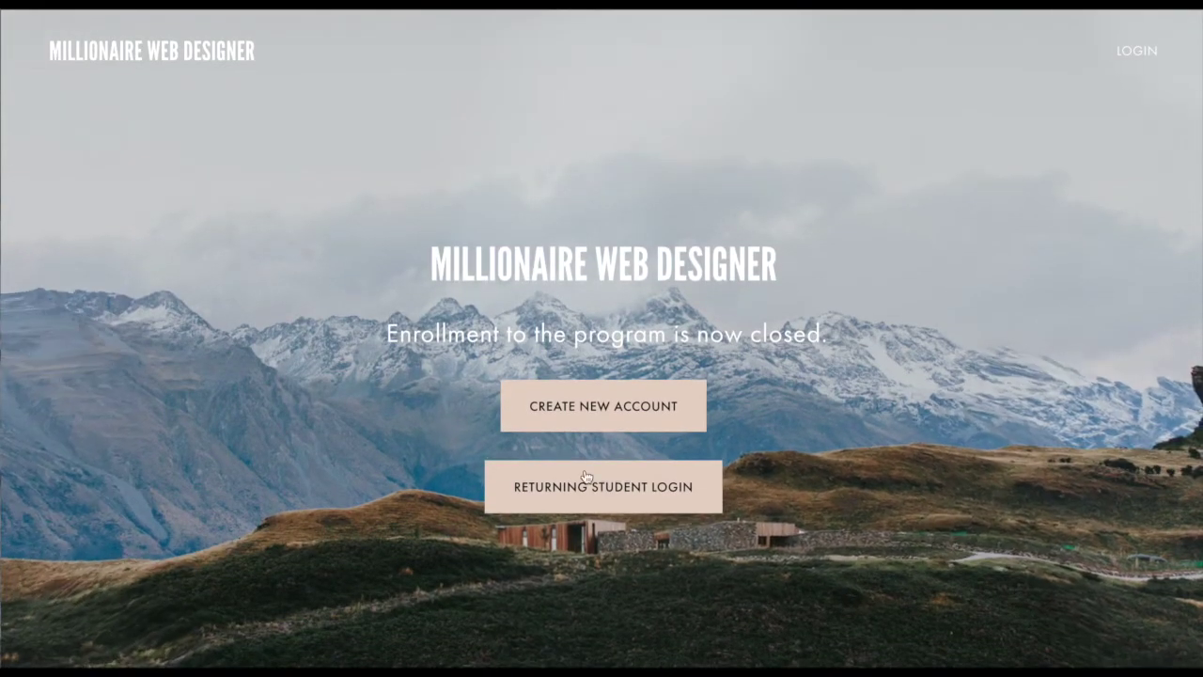
{"action": "left_click", "coordinate": [586, 411]}
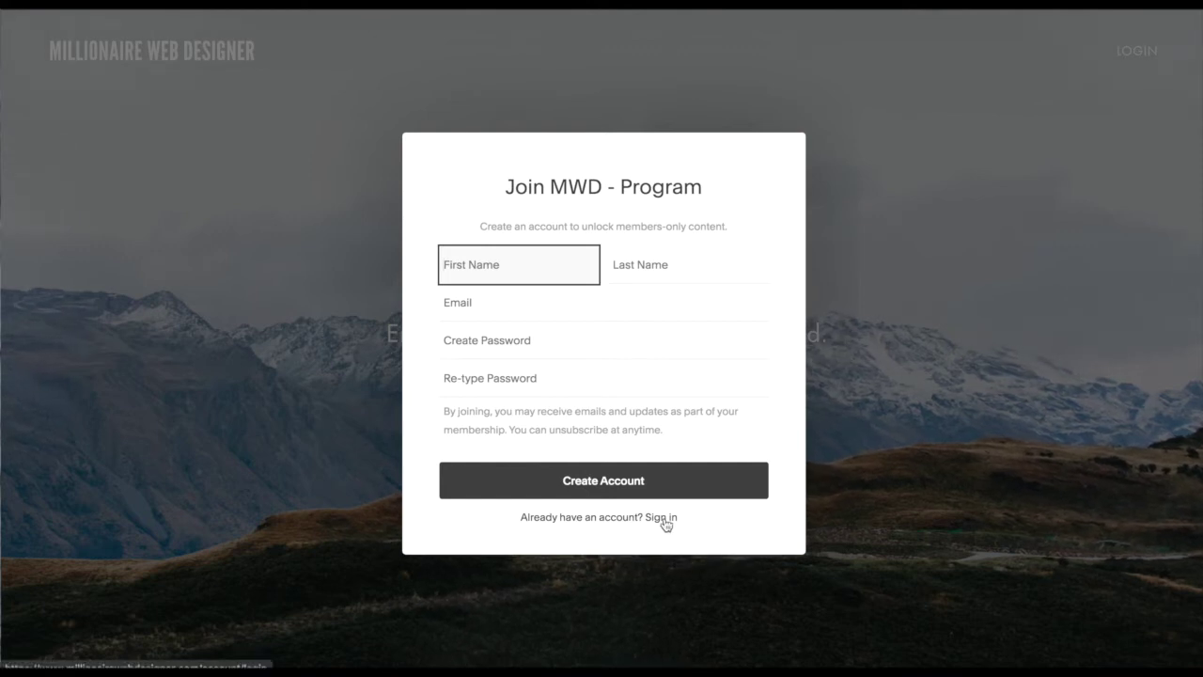
{"action": "left_click", "coordinate": [845, 483]}
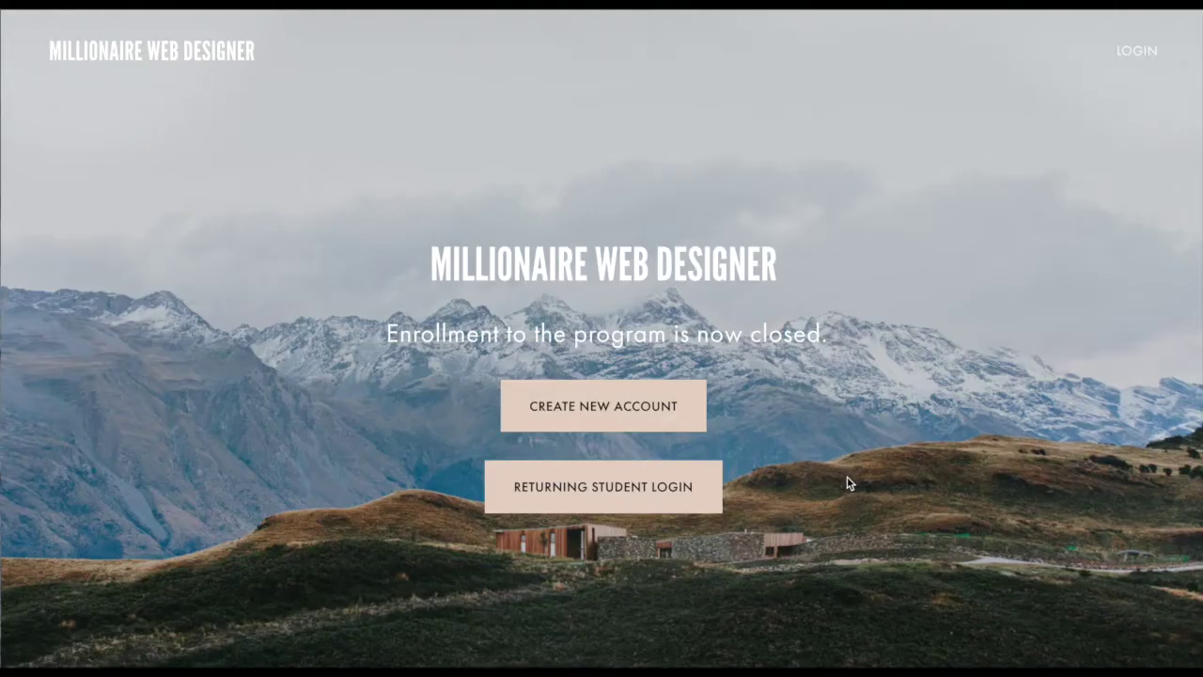
{"action": "left_click", "coordinate": [635, 485]}
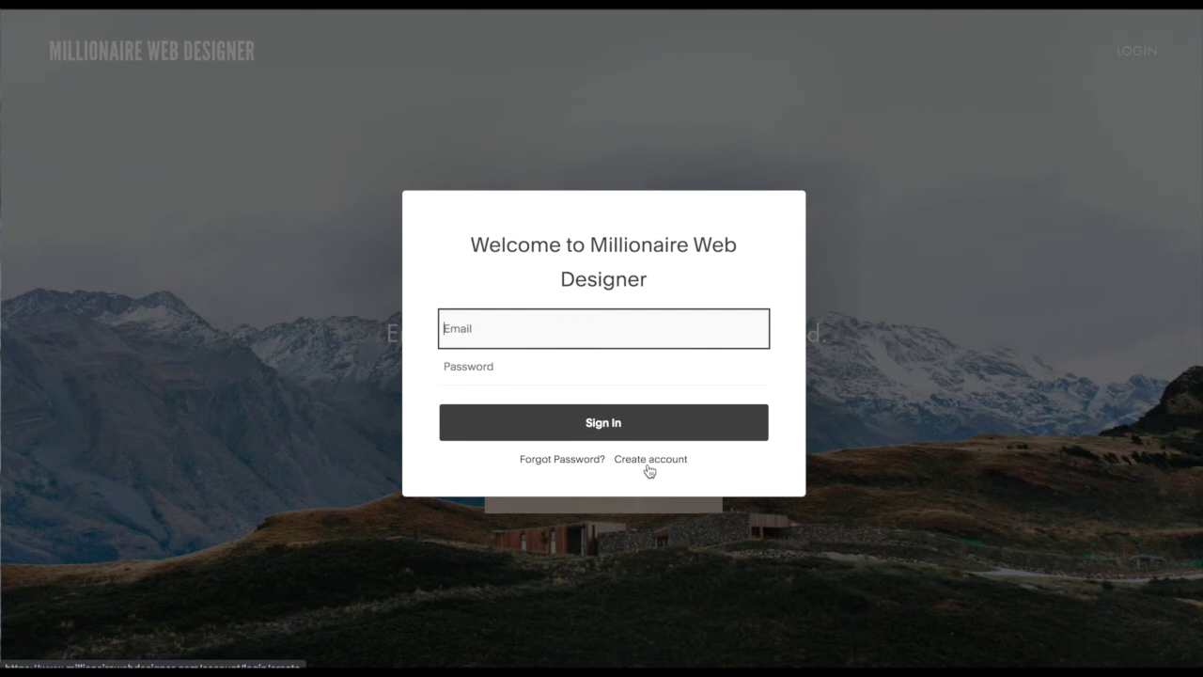
{"action": "left_click", "coordinate": [743, 567]}
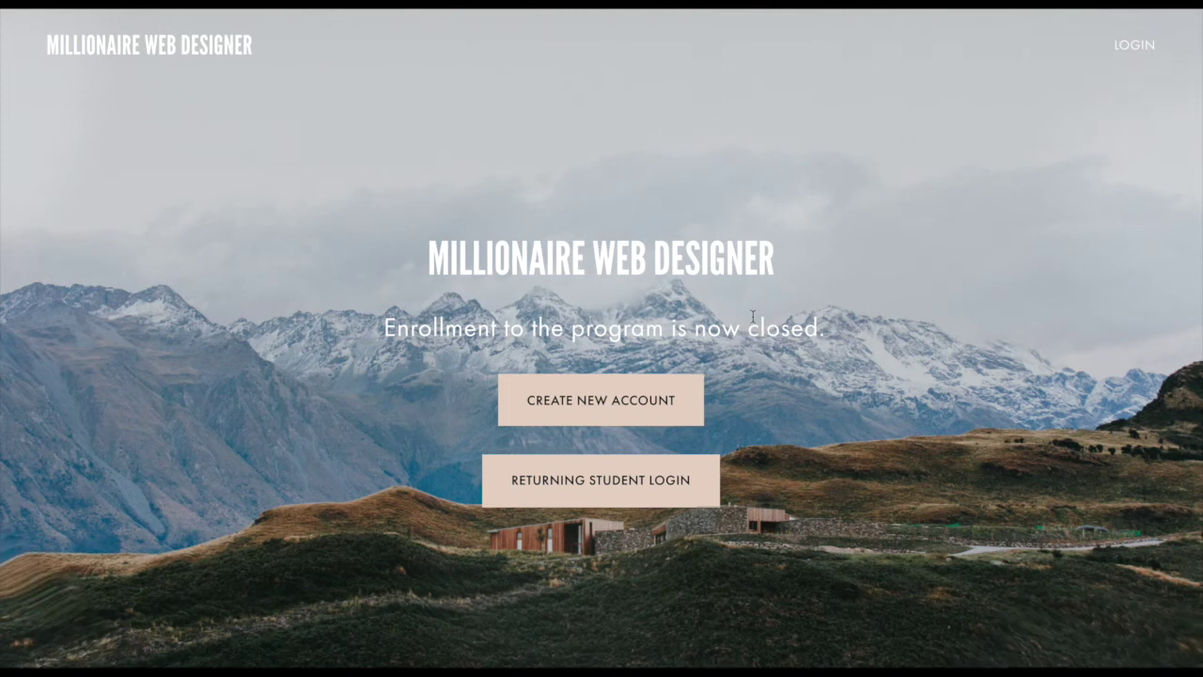
Step: Turn off Account Login in the site header's Elements settings and finish the header edit
{"action": "scroll", "coordinate": [752, 322], "scroll_direction": "down", "scroll_amount": 2}
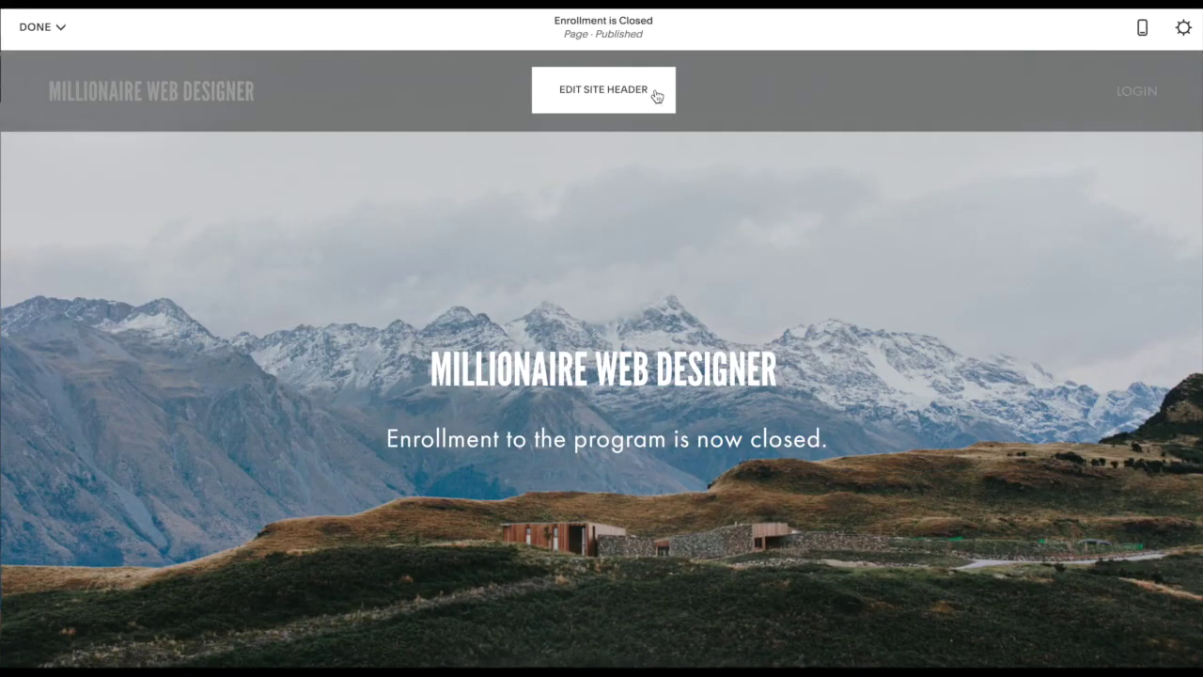
{"action": "left_click", "coordinate": [648, 94]}
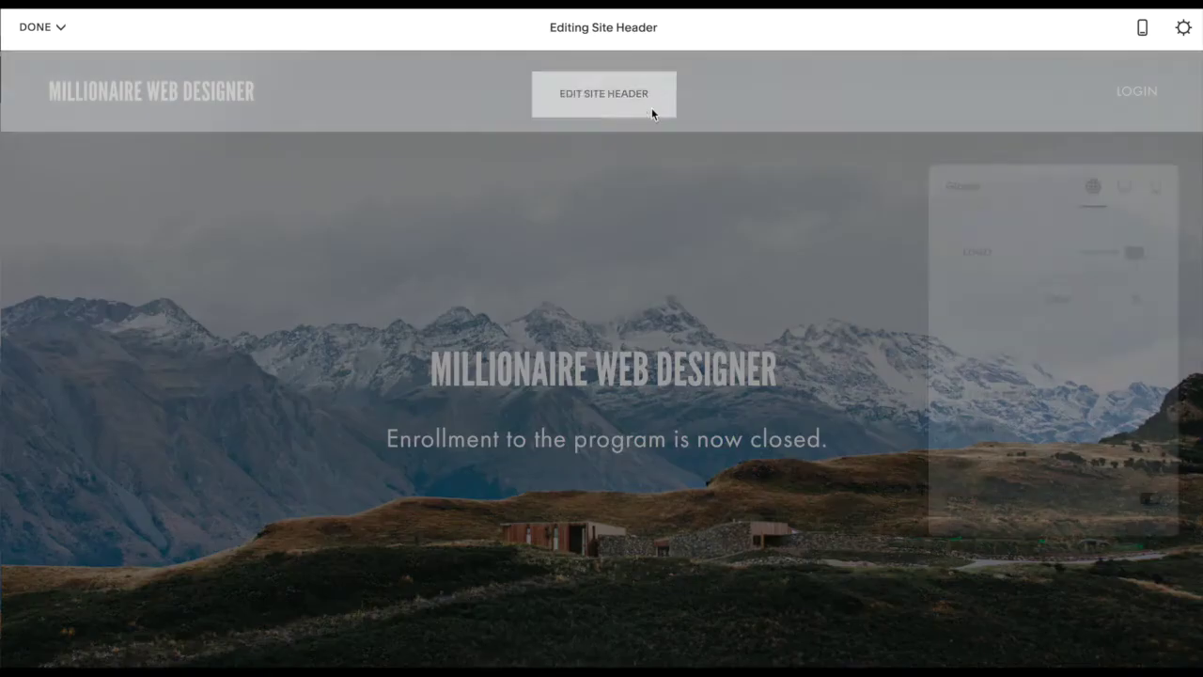
{"action": "scroll", "coordinate": [1043, 467], "scroll_direction": "down", "scroll_amount": 1}
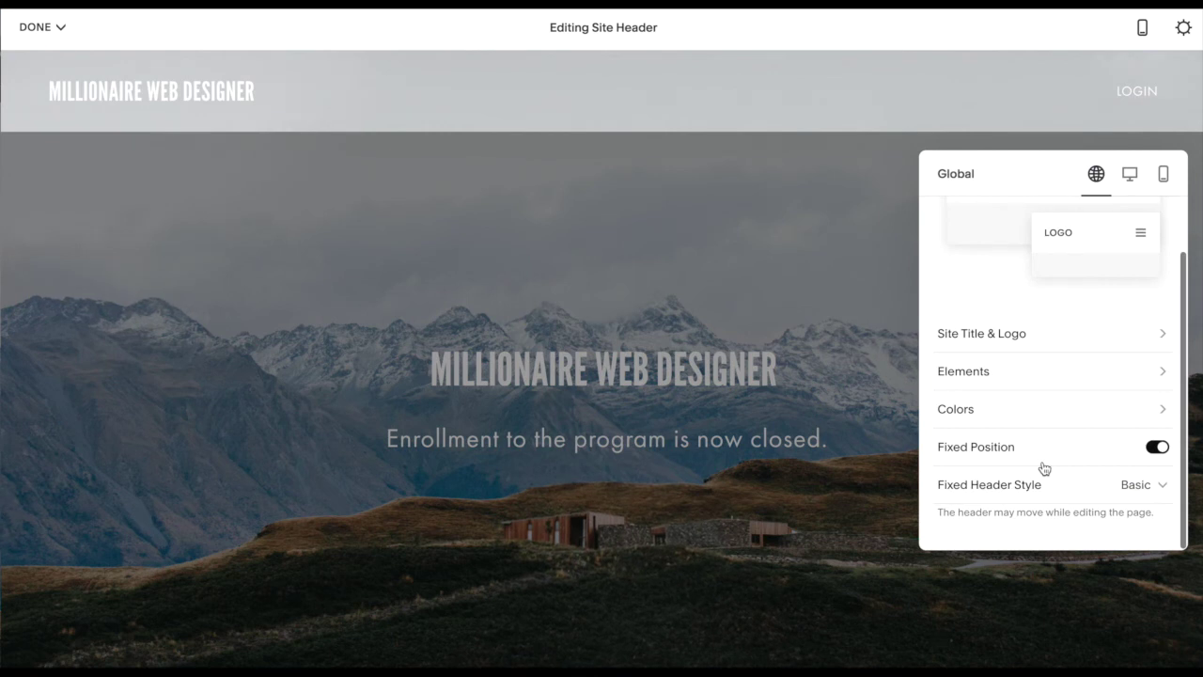
{"action": "left_click", "coordinate": [1001, 386]}
{"action": "left_click", "coordinate": [1157, 330]}
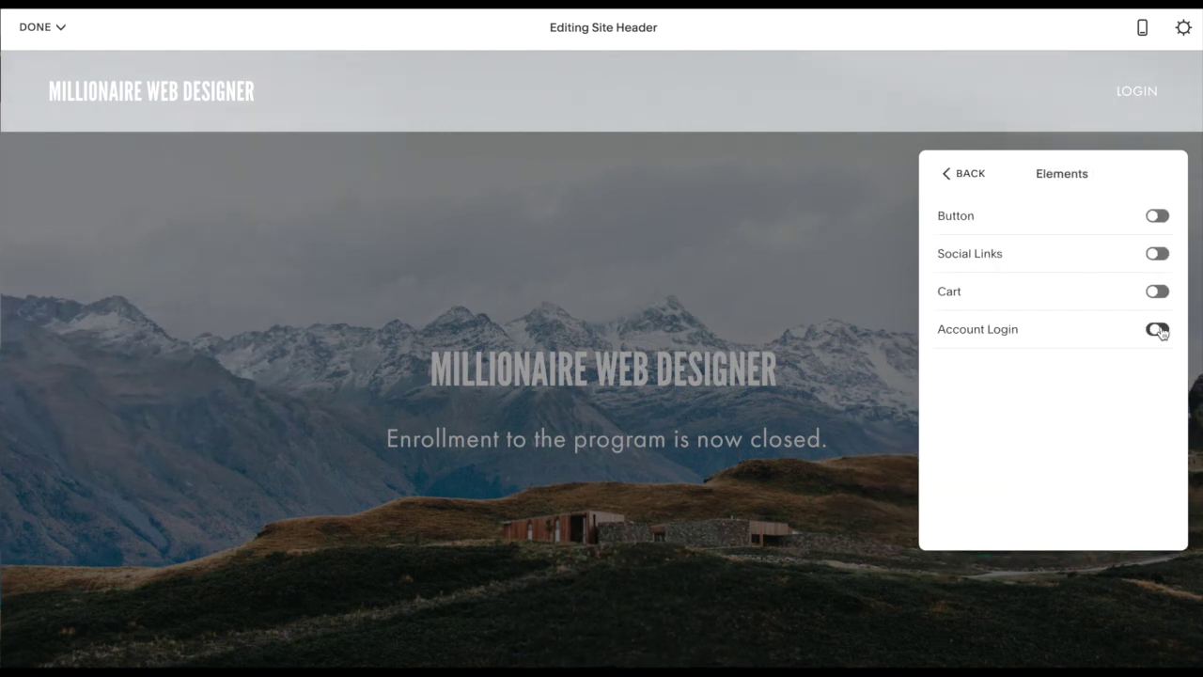
{"action": "left_click", "coordinate": [836, 248]}
{"action": "left_click", "coordinate": [40, 27]}
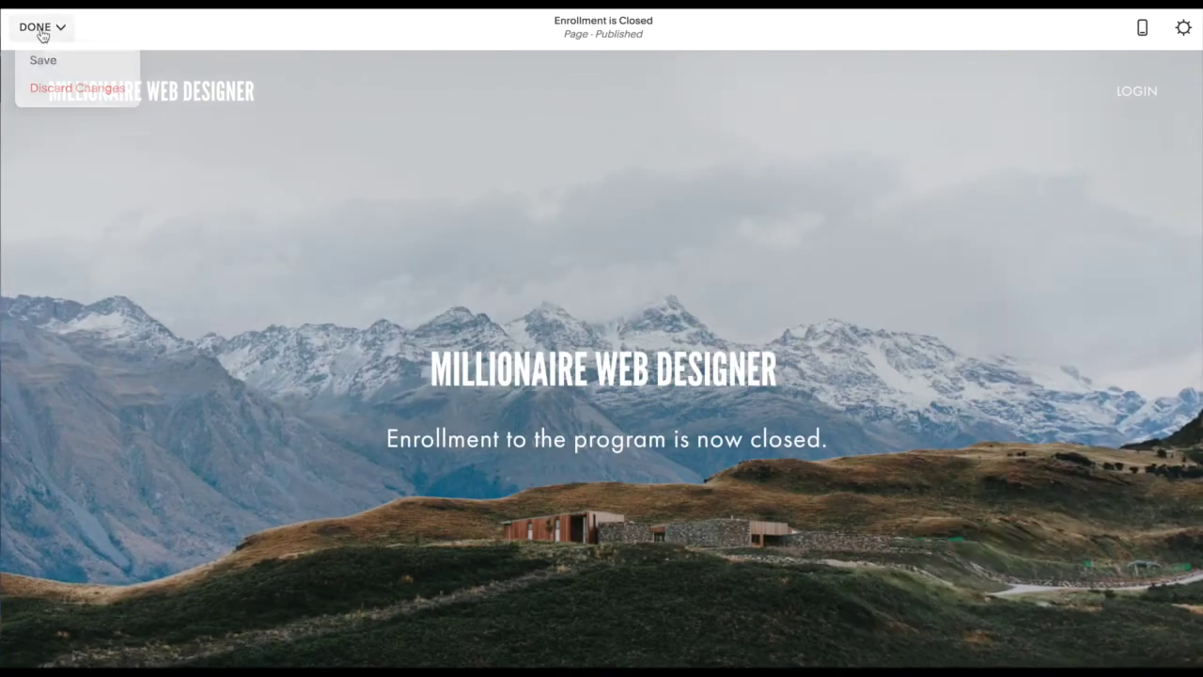
Step: Save the header change, then follow the footer's Student Login link to the Student Home Access page
{"action": "left_click", "coordinate": [41, 59]}
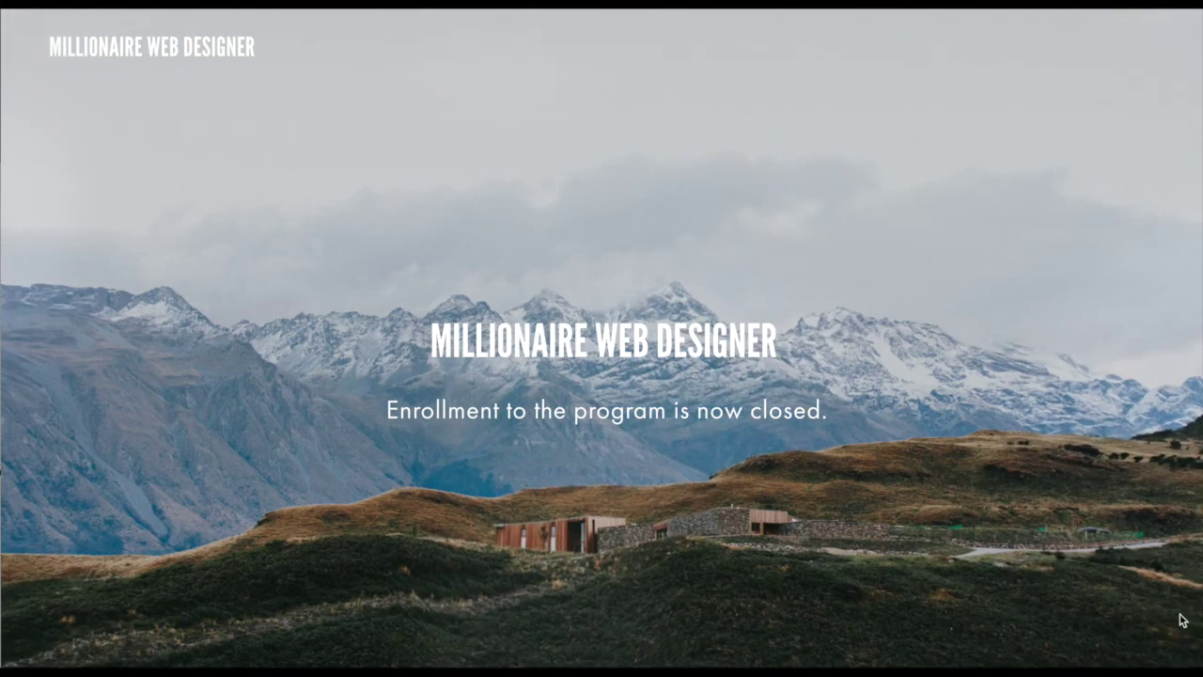
{"action": "scroll", "coordinate": [1182, 620], "scroll_direction": "down", "scroll_amount": 2}
{"action": "scroll", "coordinate": [1183, 620], "scroll_direction": "down", "scroll_amount": 2}
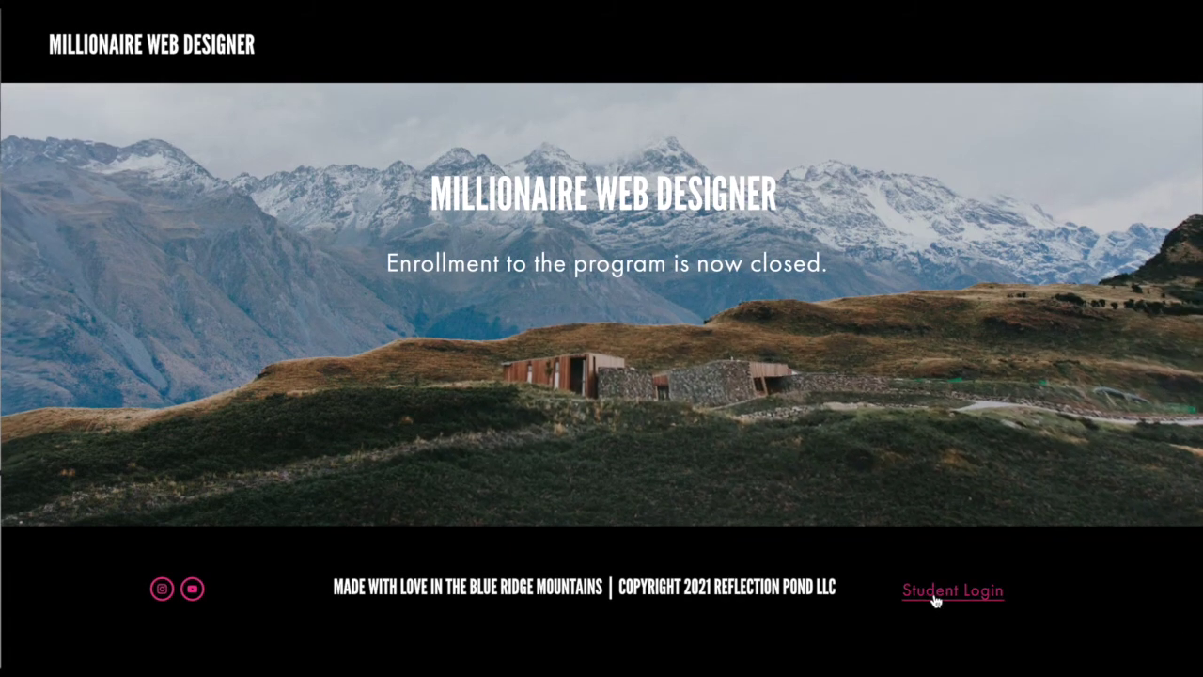
{"action": "left_click", "coordinate": [935, 596]}
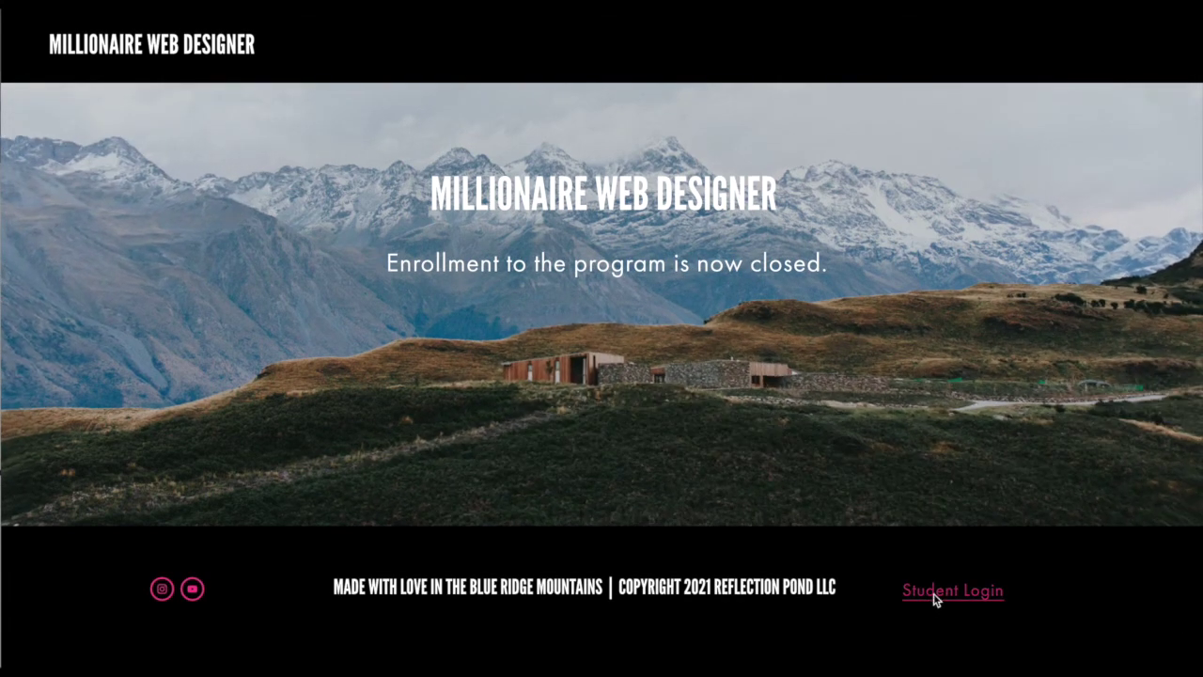